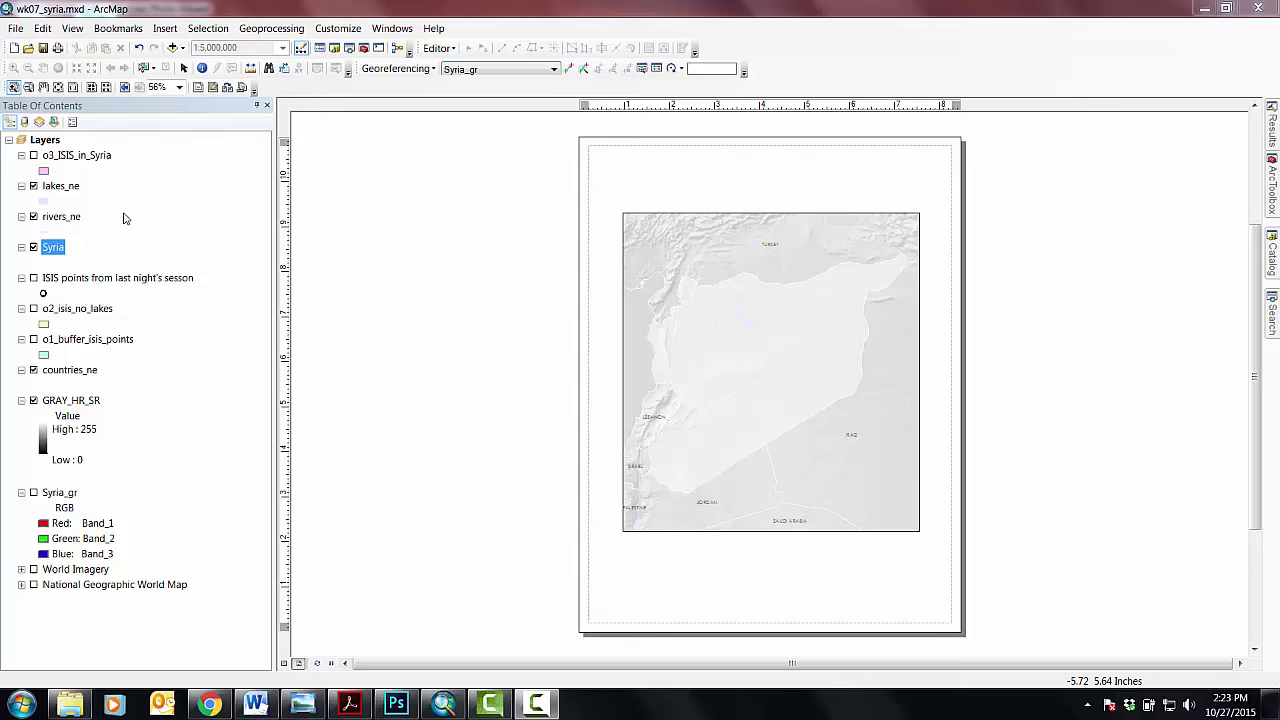
# Set the Layers data frame's extent to Automatic in Data Frame Properties.
pyautogui.rightClick(58, 143)
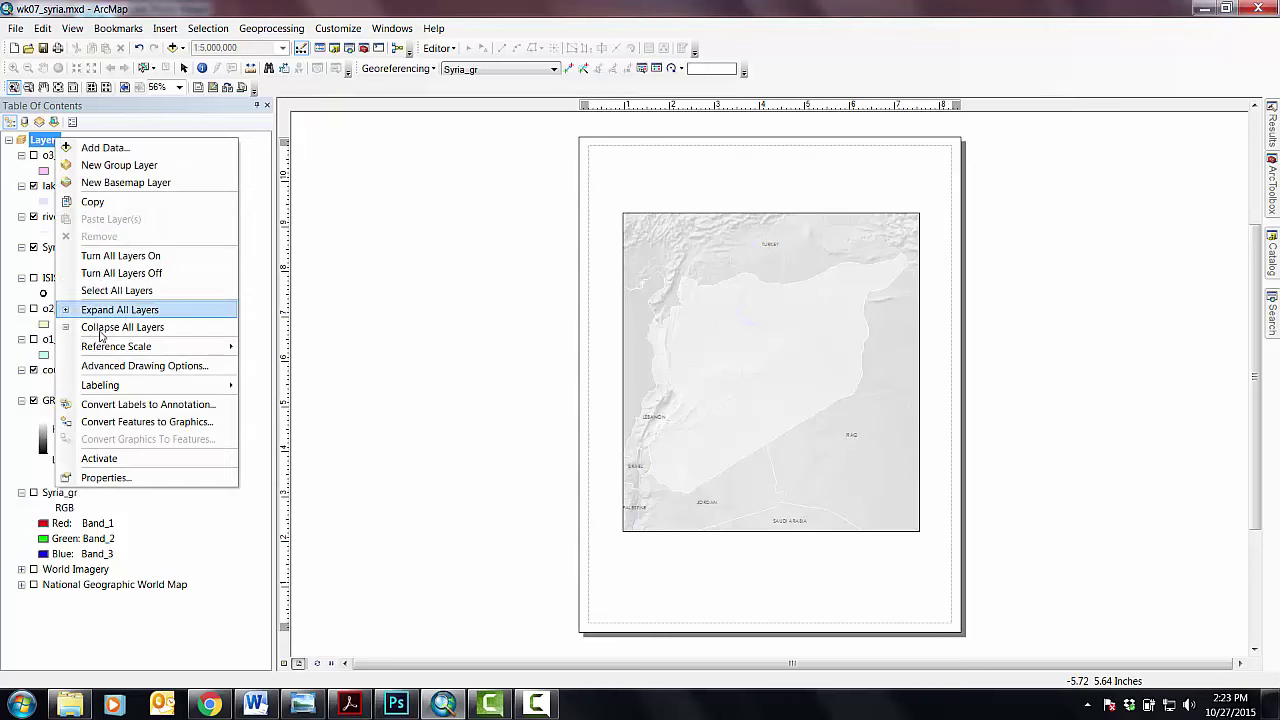
pyautogui.click(101, 478)
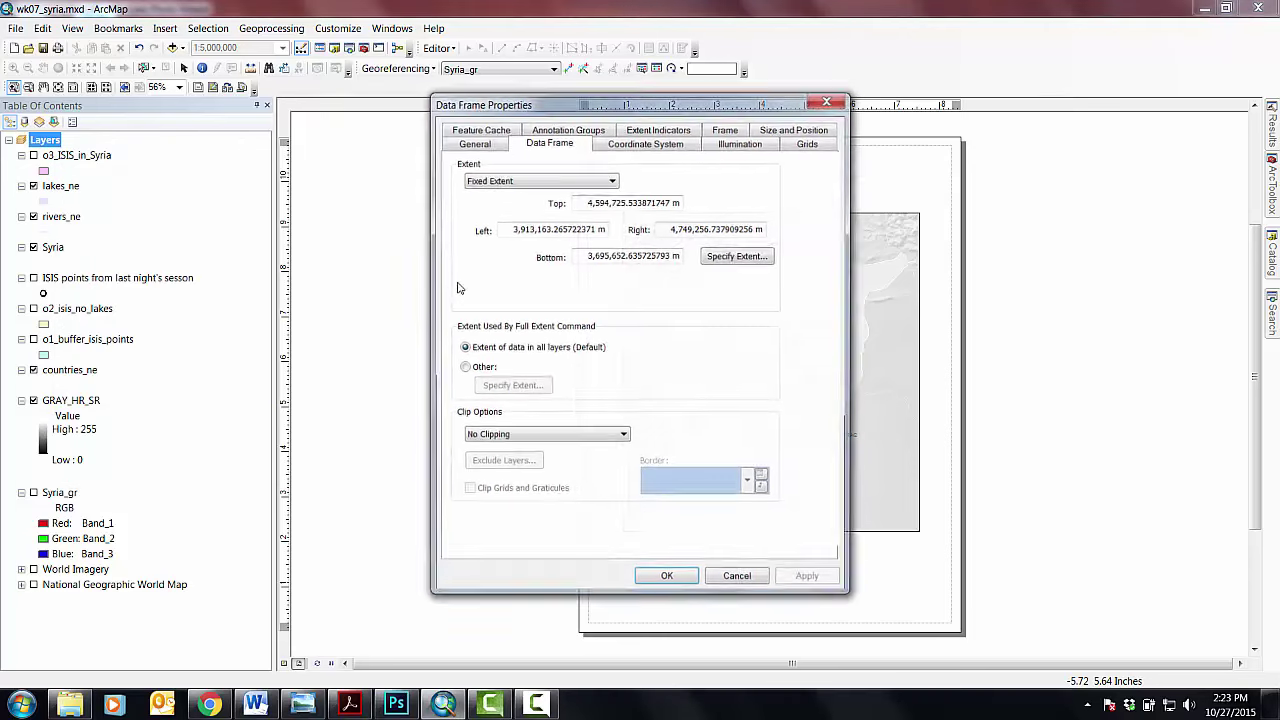
pyautogui.click(524, 180)
pyautogui.click(518, 194)
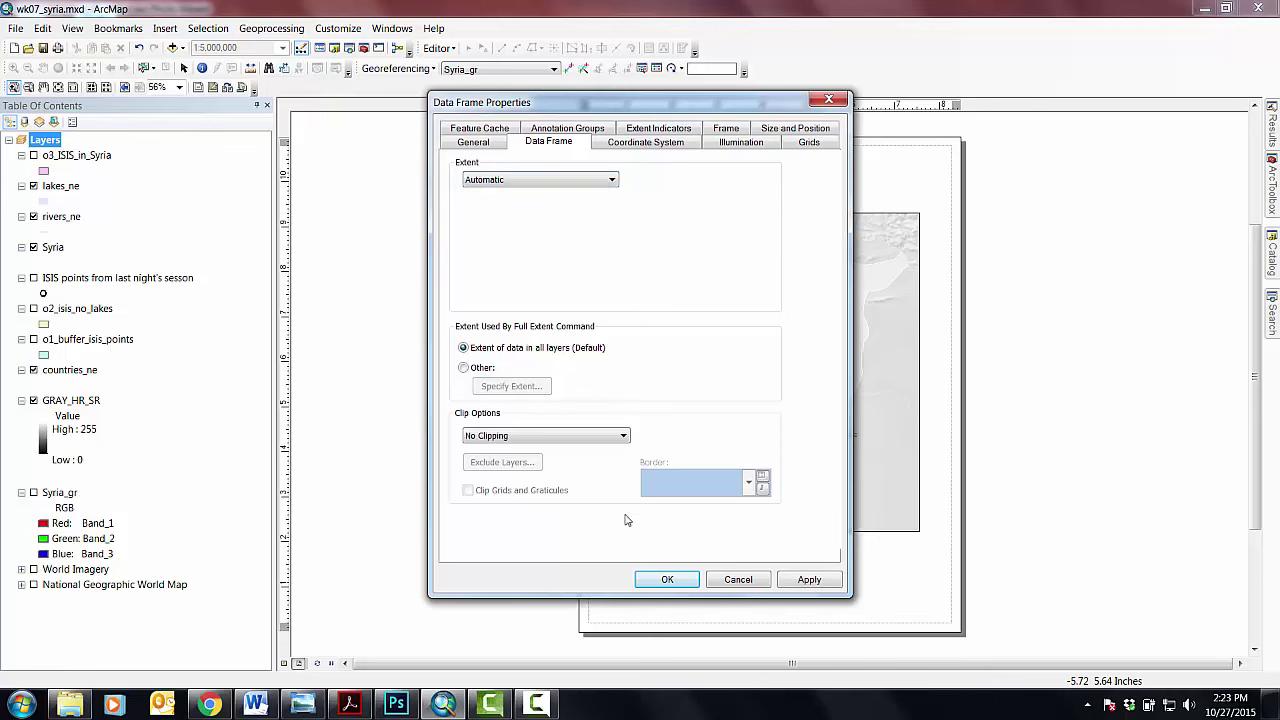
pyautogui.click(667, 579)
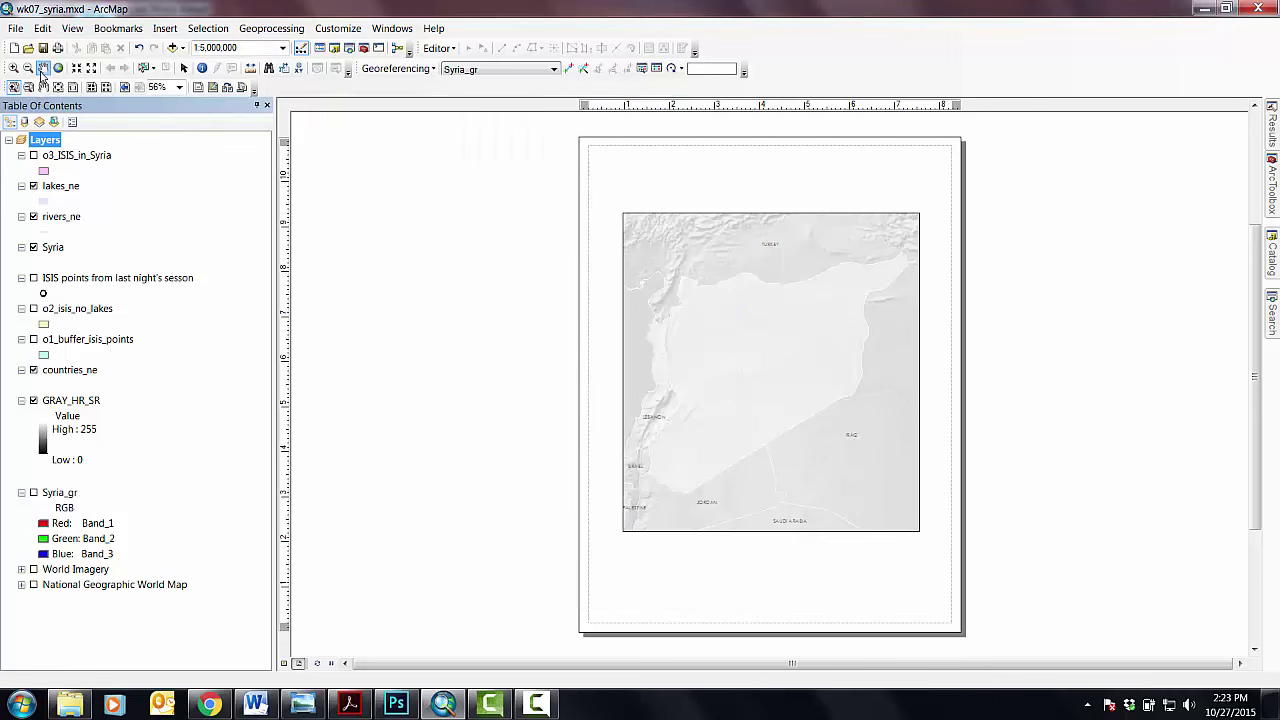
# Pan the map over toward Lebanon and Cyprus, then go back to the previous extent.
pyautogui.click(43, 68)
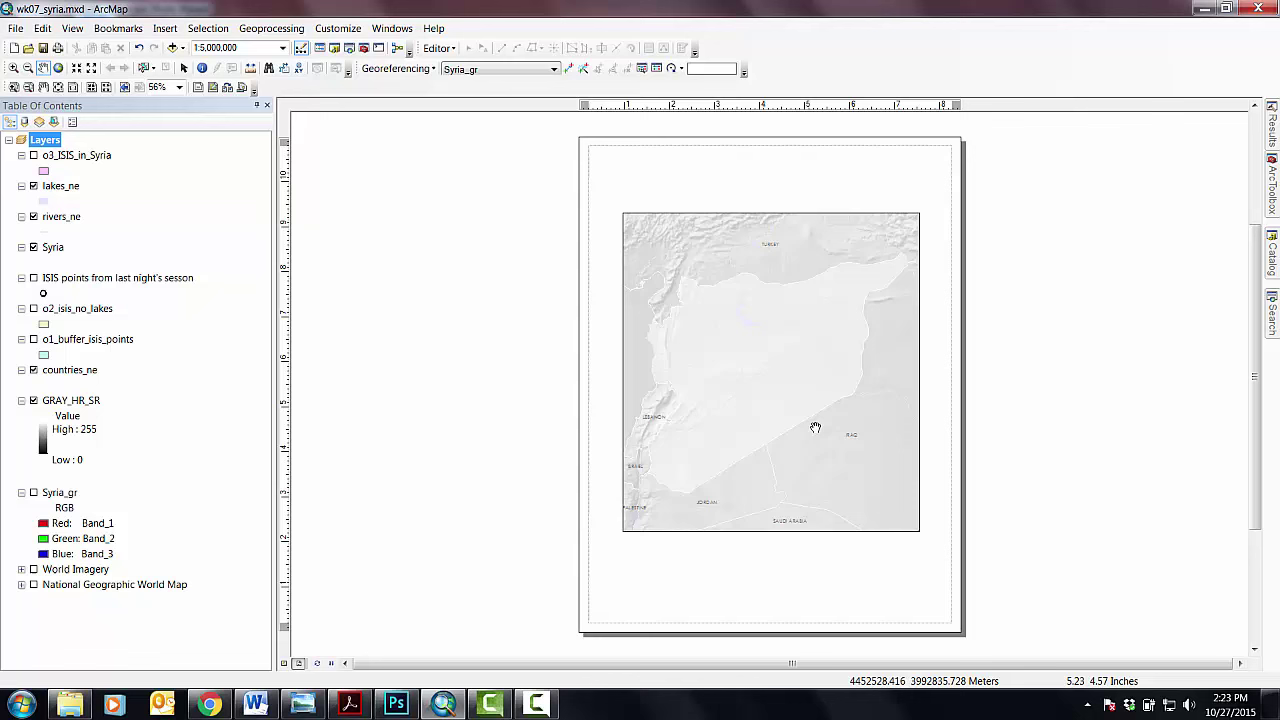
pyautogui.moveTo(789, 418); pyautogui.dragTo(791, 416)
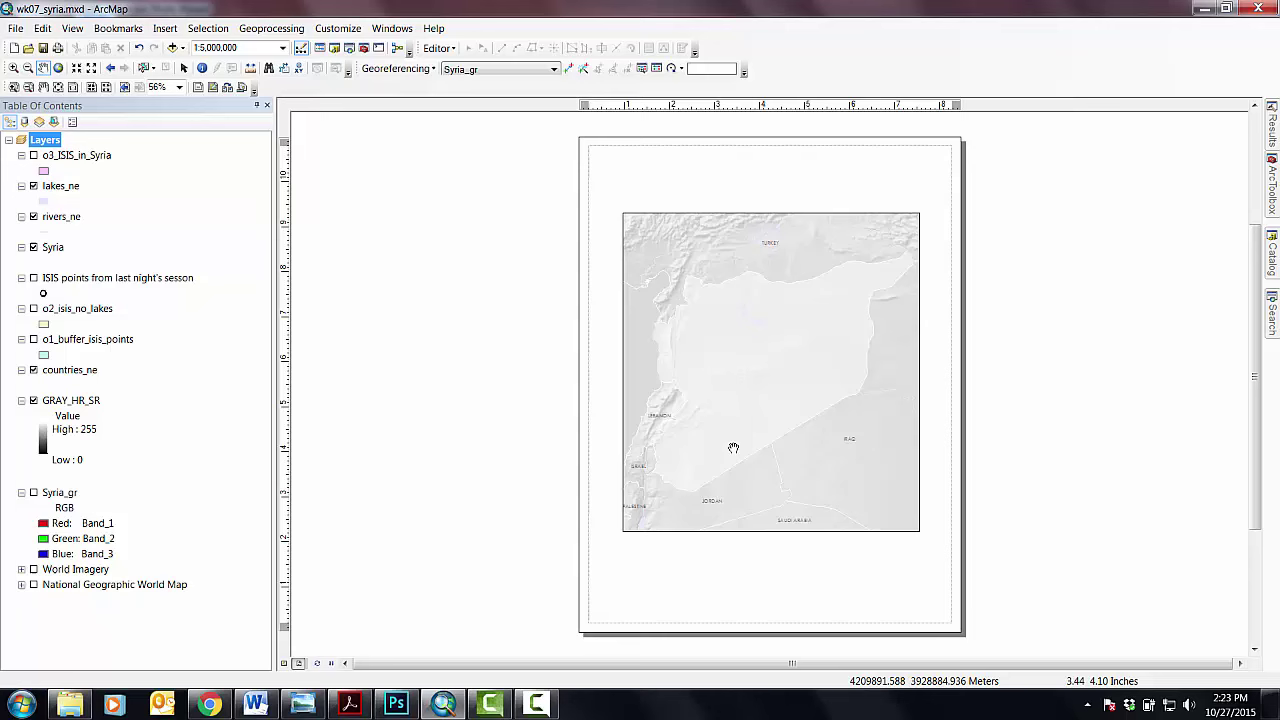
pyautogui.moveTo(733, 447); pyautogui.dragTo(789, 414)
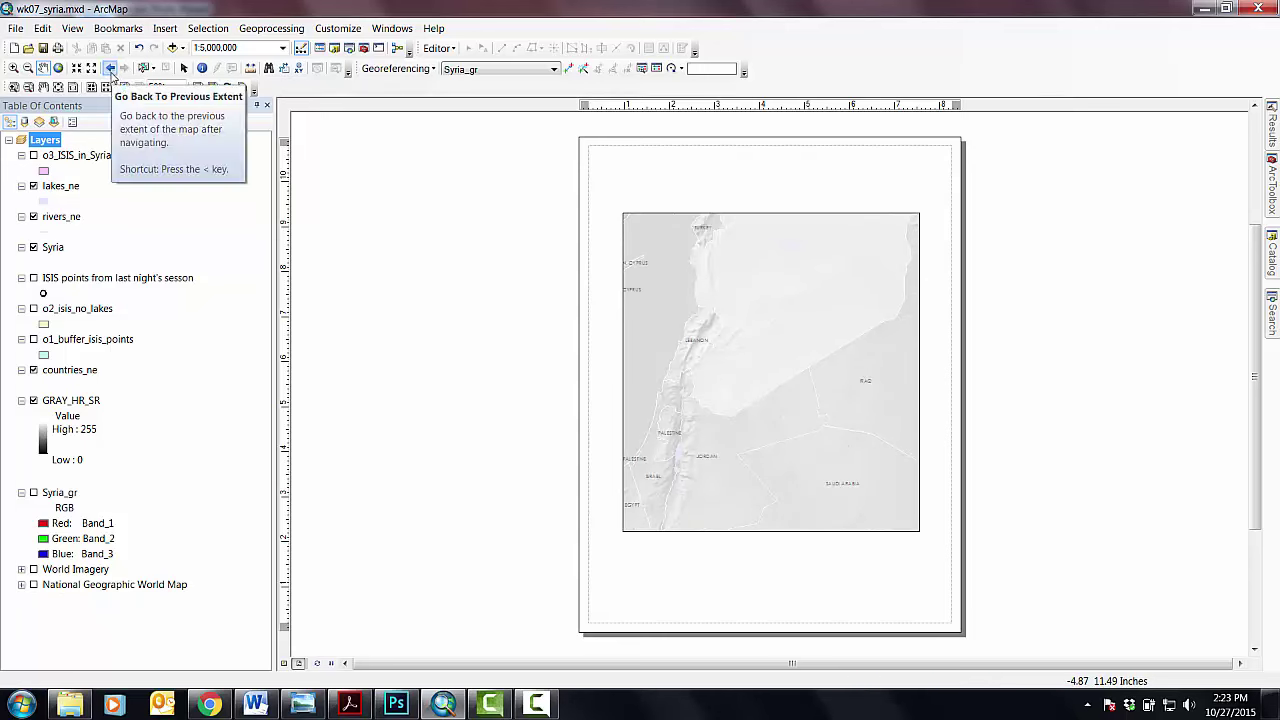
pyautogui.click(110, 69)
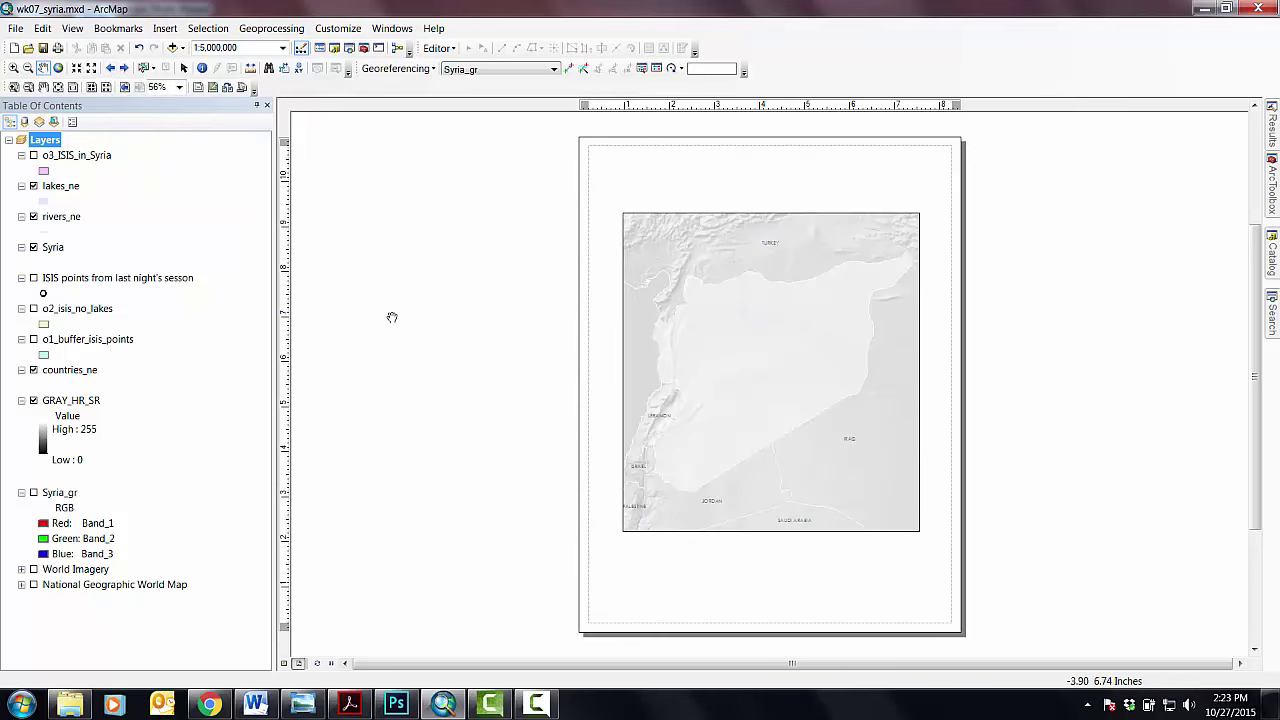
# Set the data frame to Fixed Extent and its border colour to No Color.
pyautogui.rightClick(55, 143)
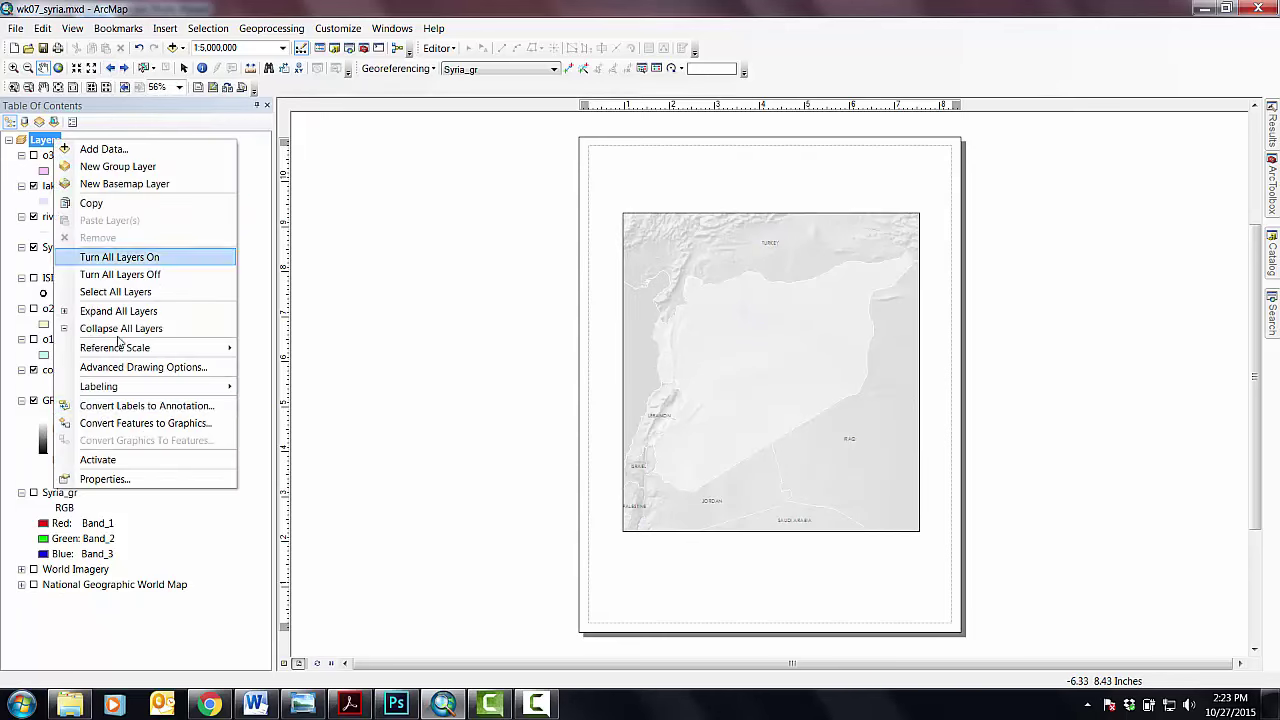
pyautogui.click(86, 478)
pyautogui.click(570, 143)
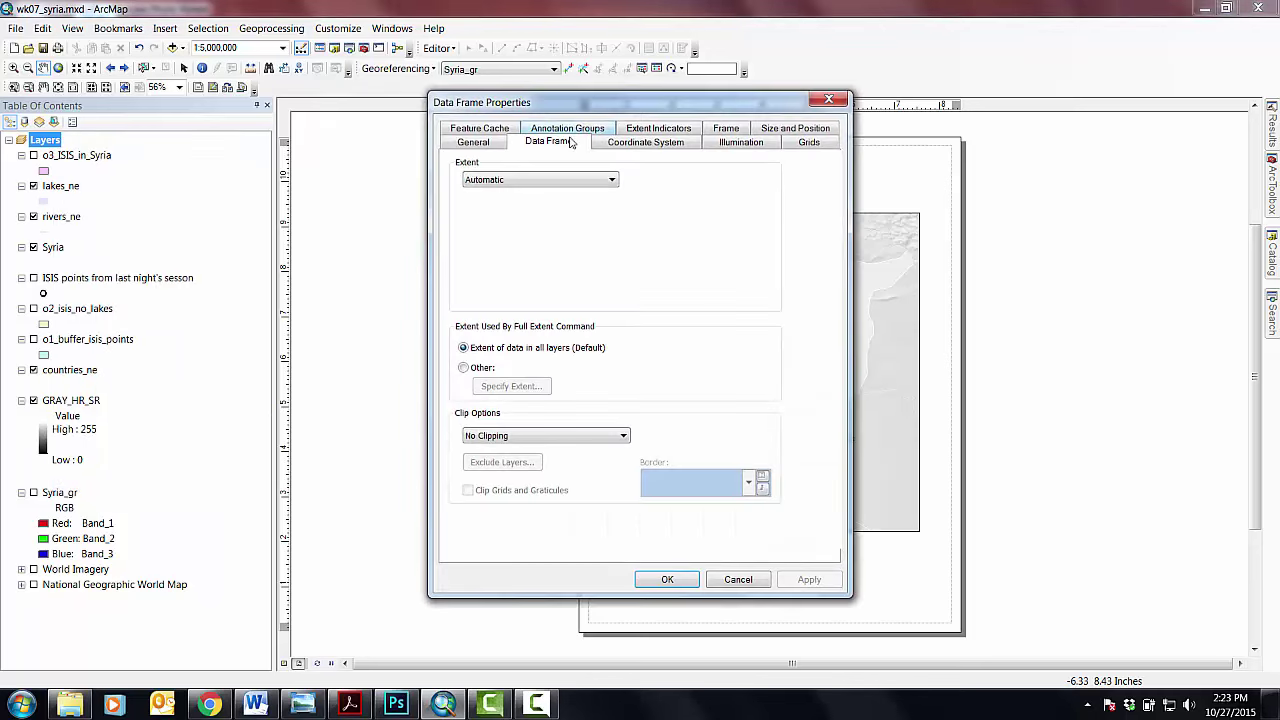
pyautogui.click(537, 180)
pyautogui.click(495, 205)
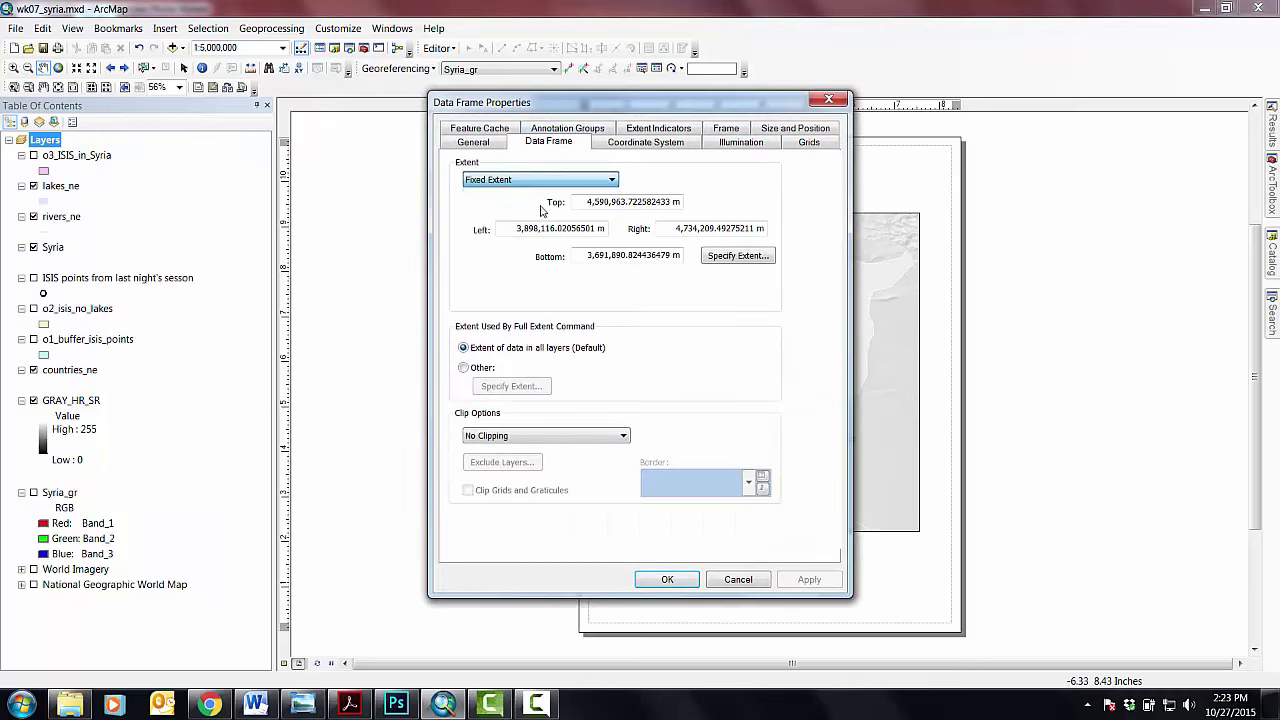
pyautogui.click(728, 129)
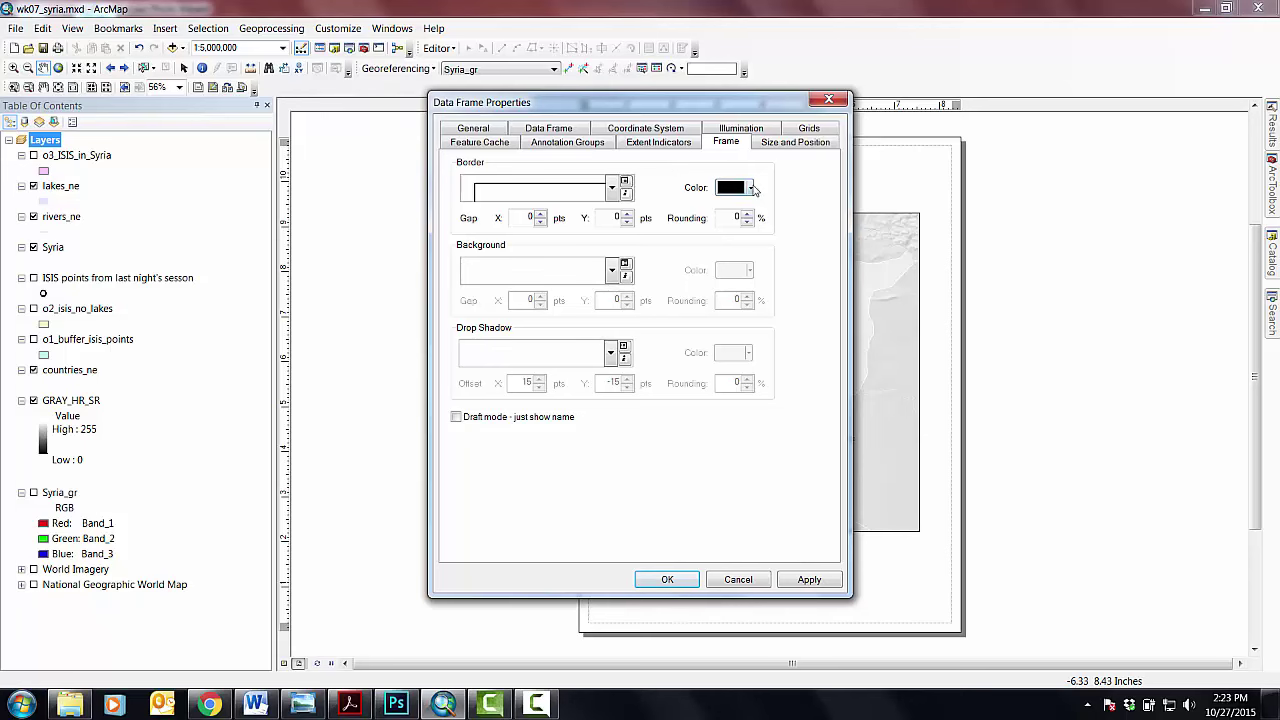
pyautogui.click(749, 188)
pyautogui.click(730, 210)
pyautogui.click(676, 582)
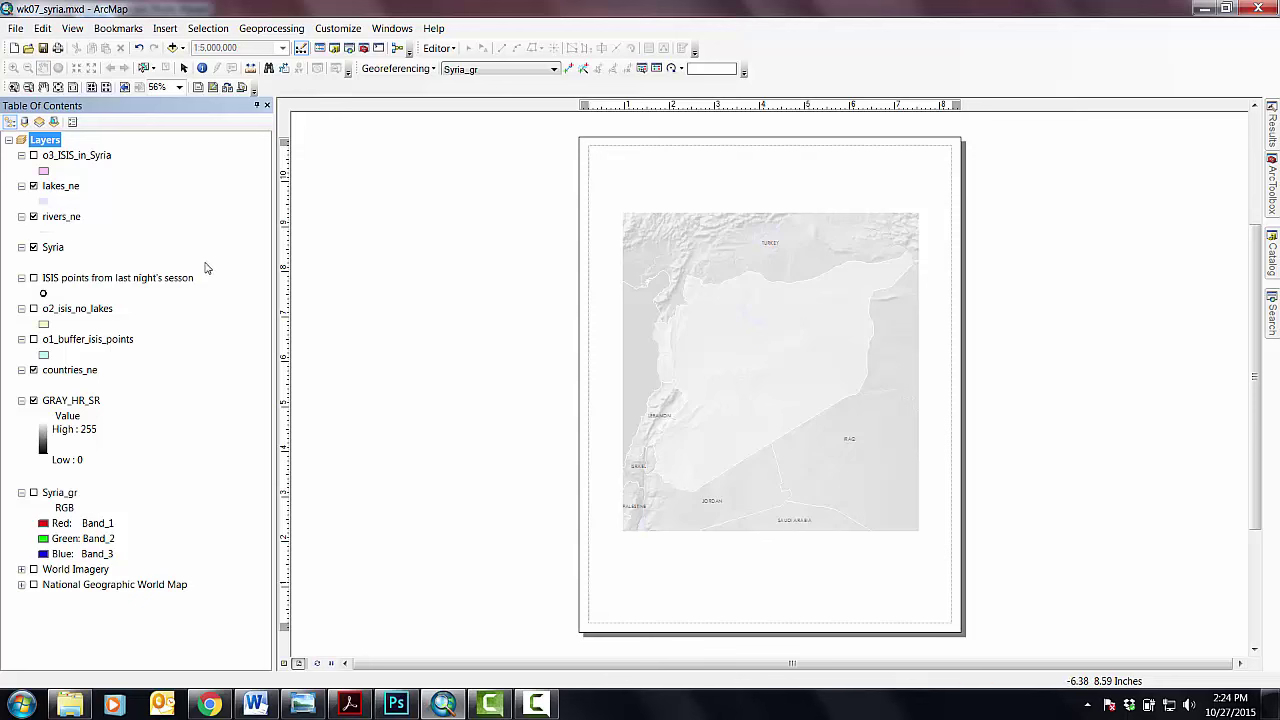
pyautogui.rightClick(67, 377)
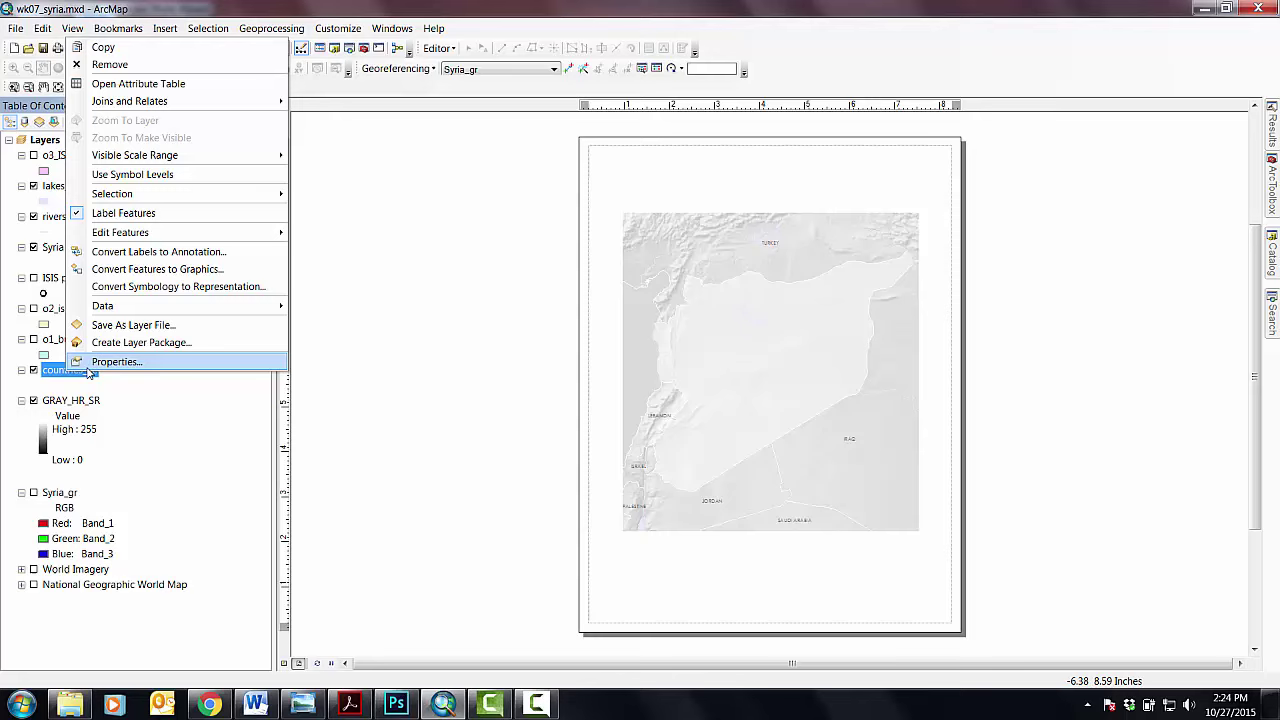
pyautogui.click(110, 357)
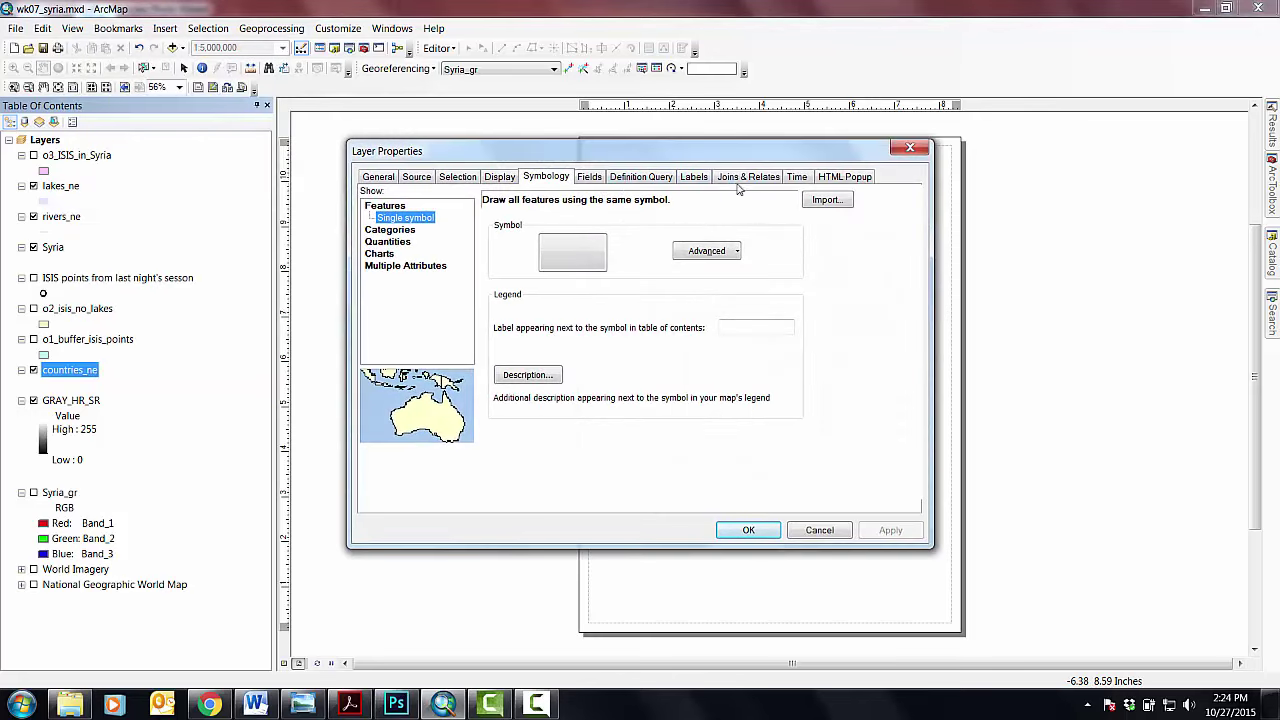
pyautogui.click(694, 182)
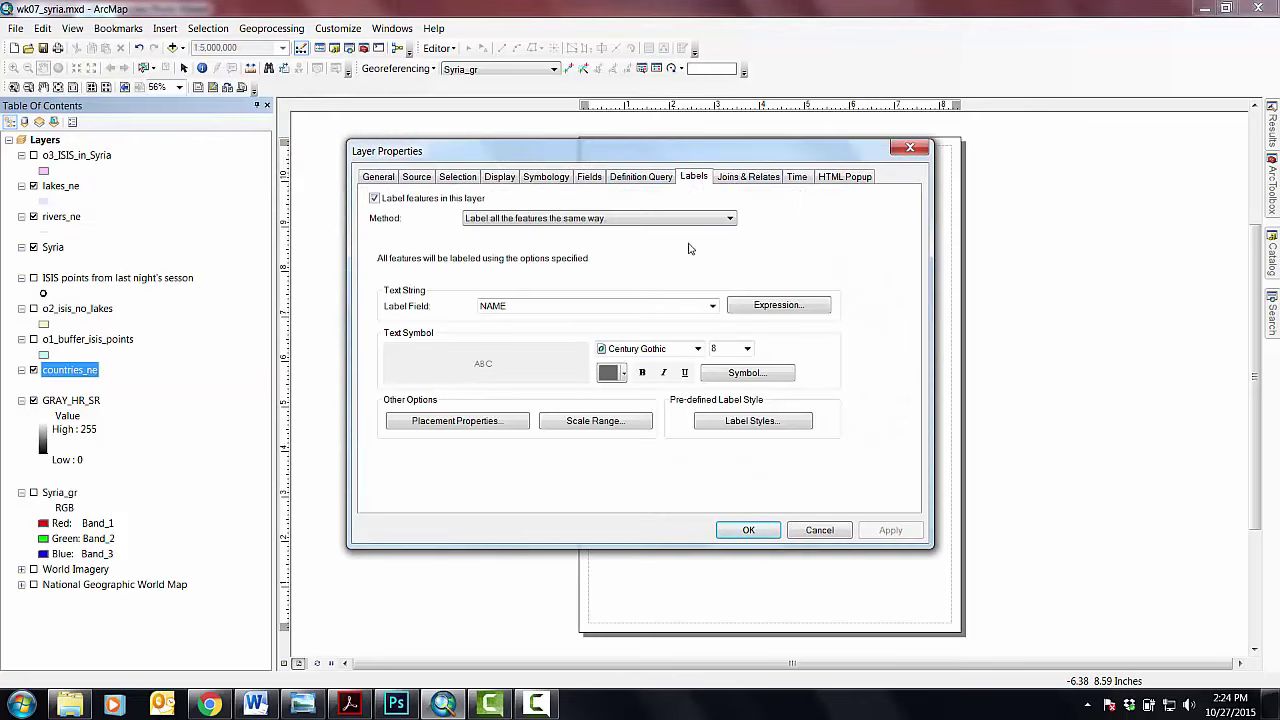
pyautogui.click(750, 532)
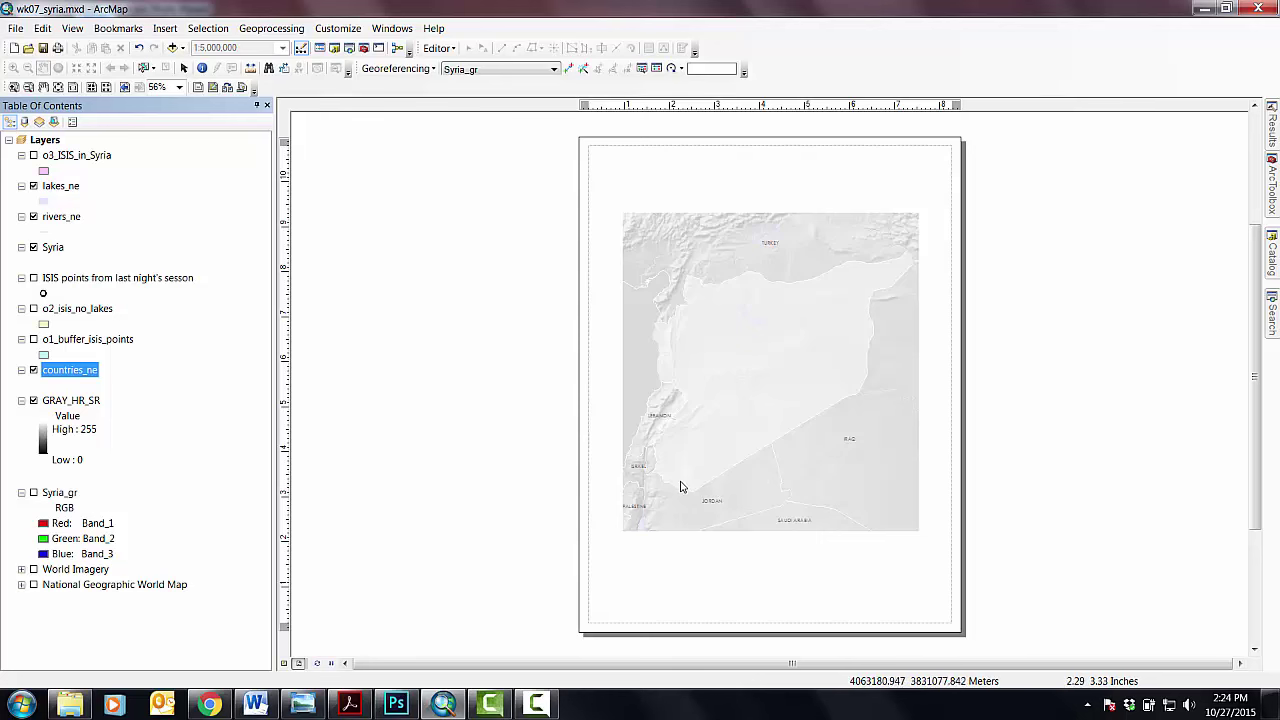
pyautogui.rightClick(45, 140)
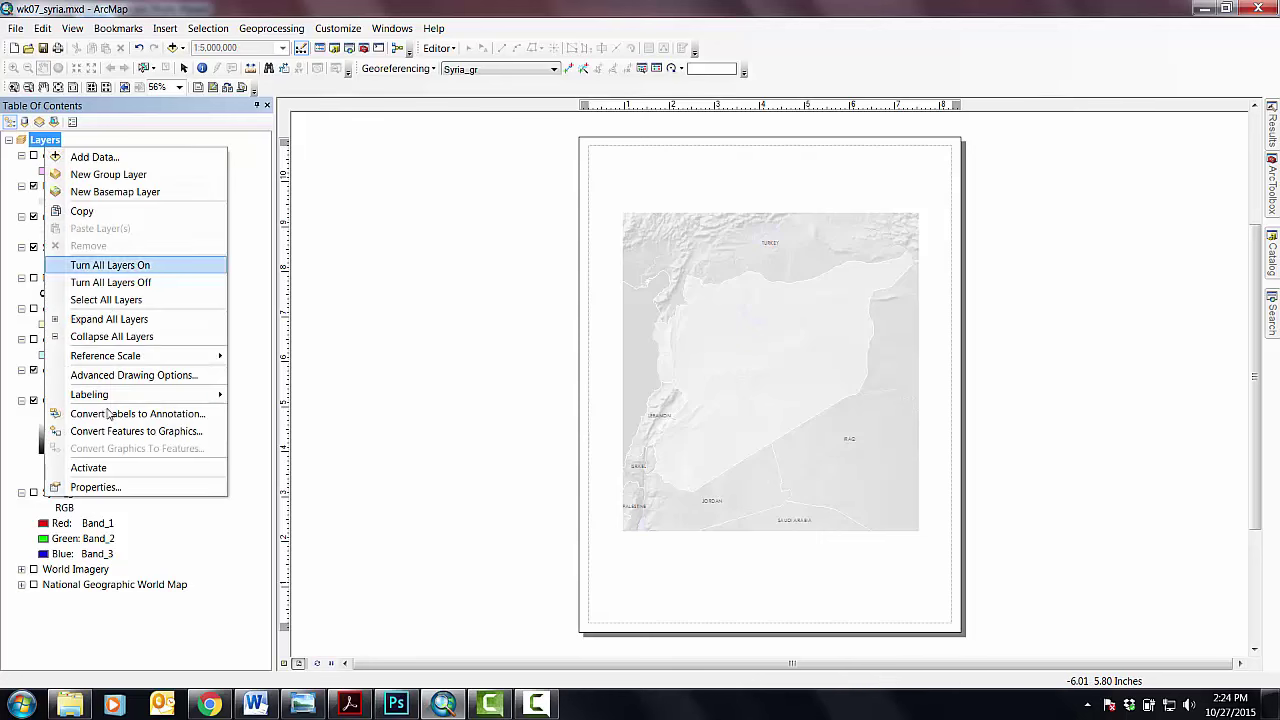
pyautogui.click(95, 487)
pyautogui.click(492, 131)
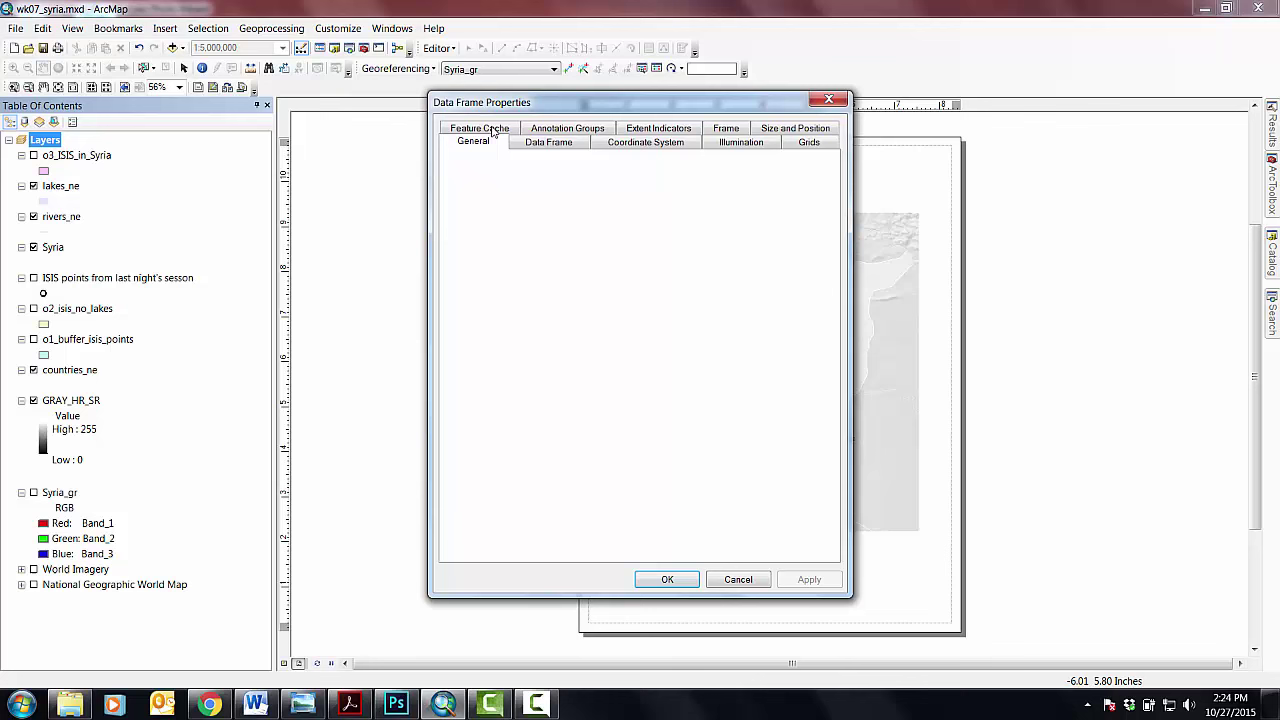
pyautogui.click(548, 143)
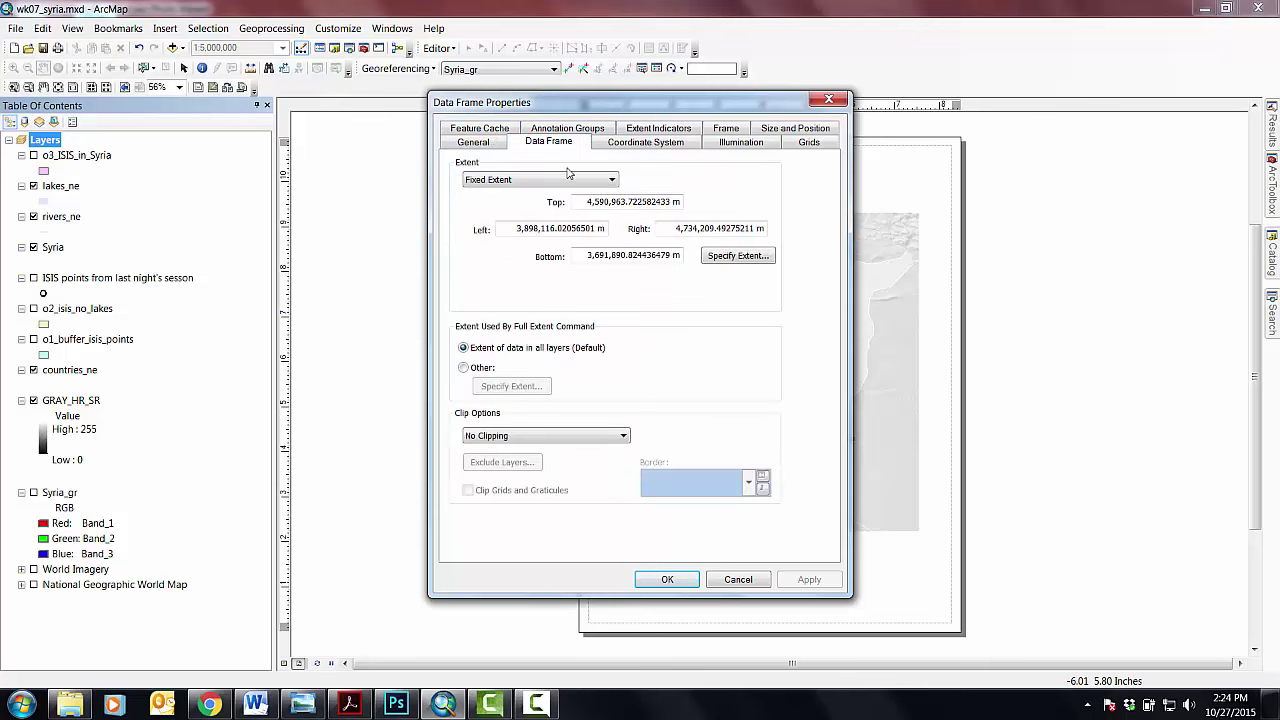
pyautogui.click(667, 579)
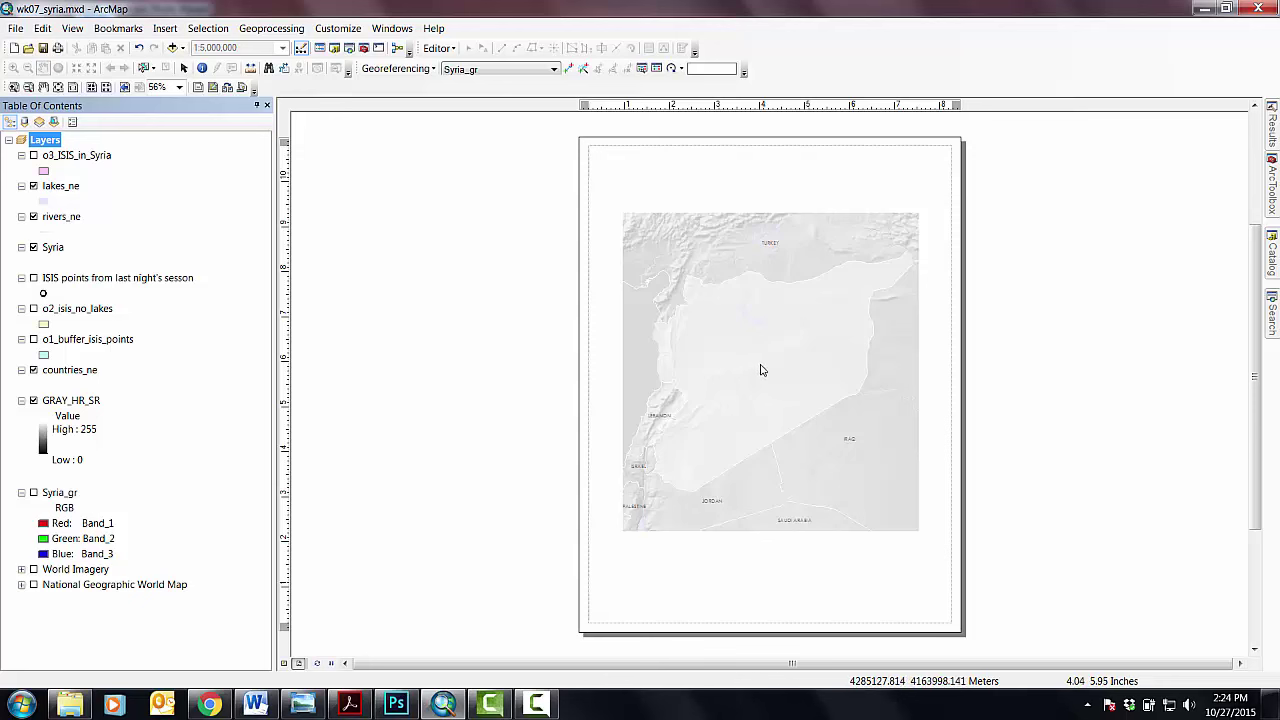
# Turn on labels for the Syria layer and apply them so SYRIA shows on the map.
pyautogui.doubleClick(54, 247)
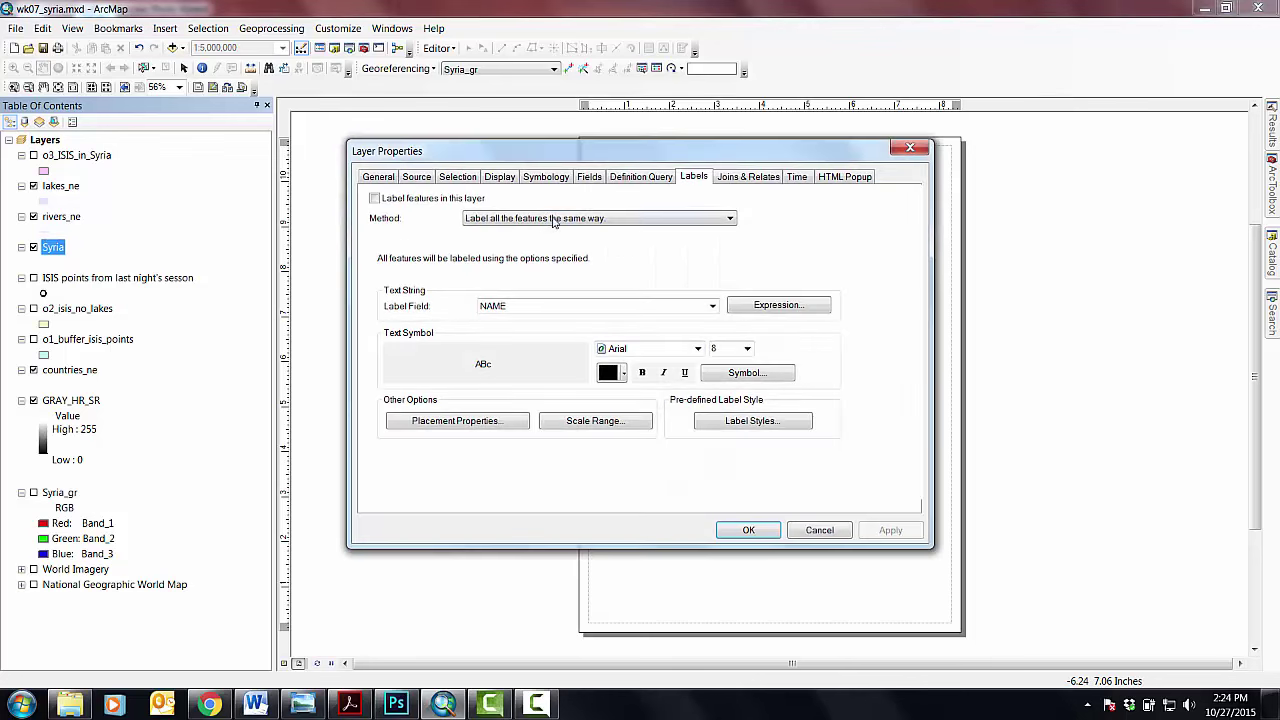
pyautogui.click(374, 198)
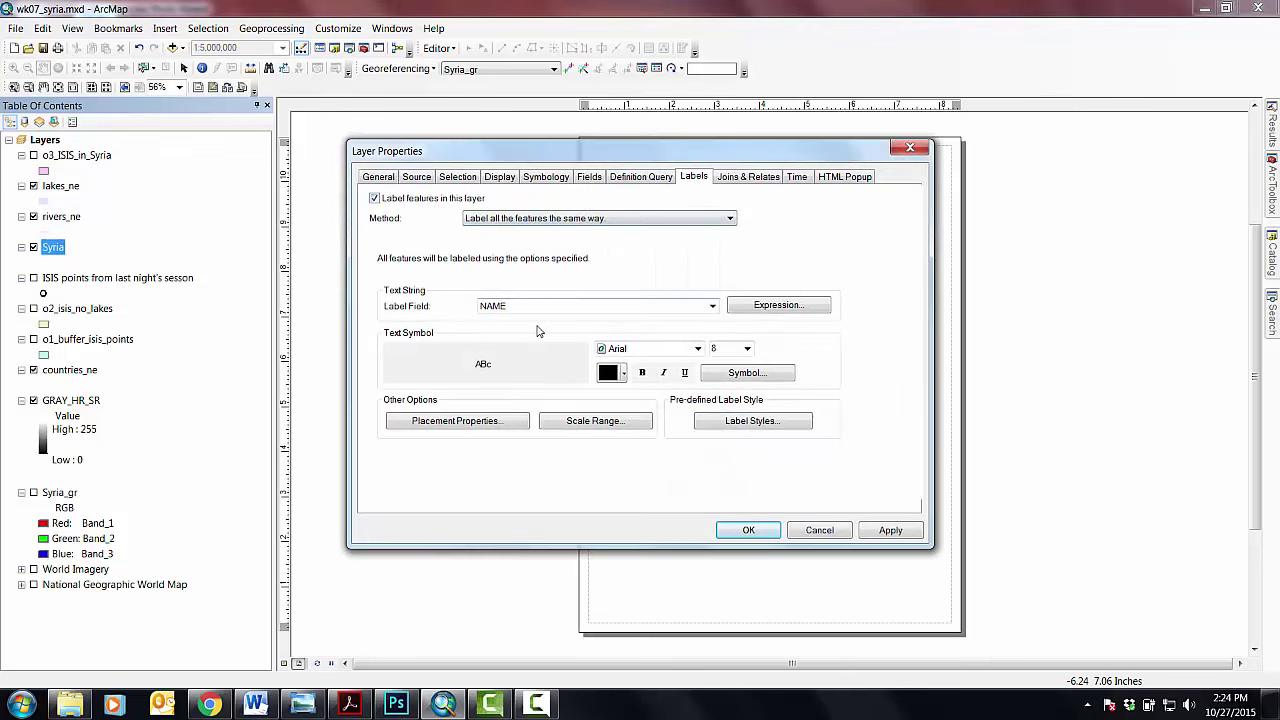
pyautogui.moveTo(723, 160); pyautogui.dragTo(371, 123)
pyautogui.click(541, 493)
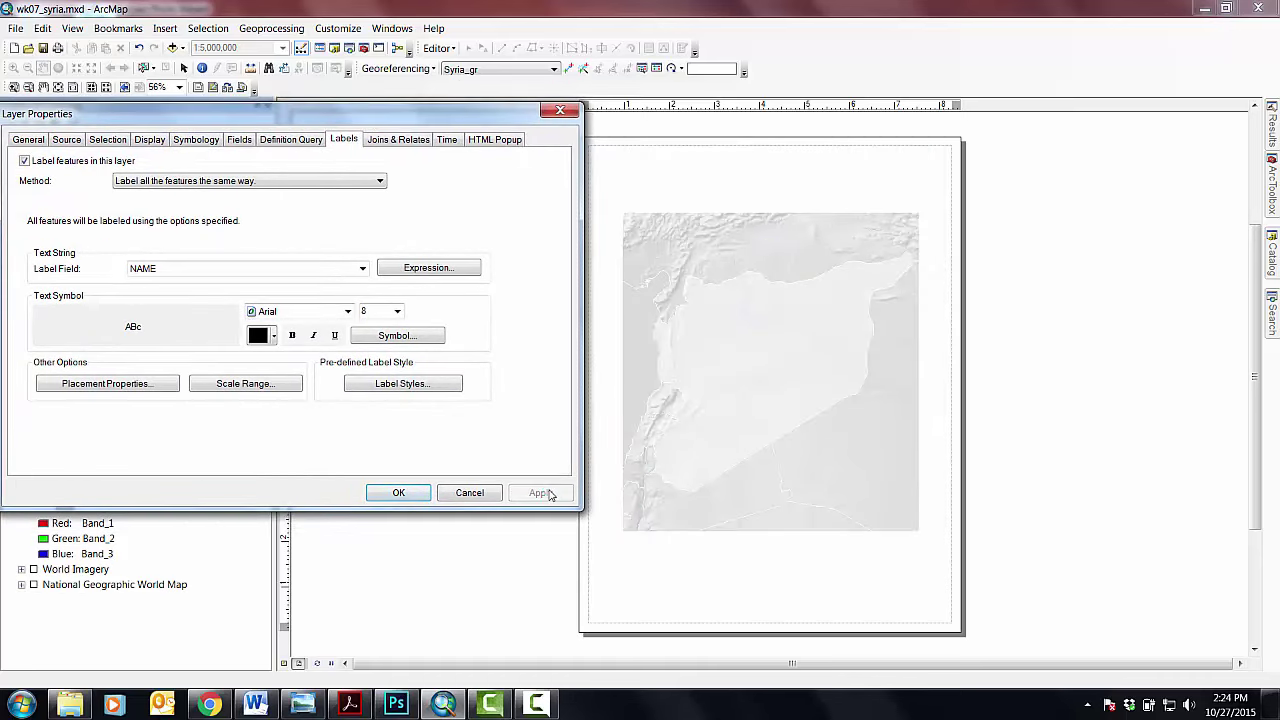
# Set the label text symbol to All Caps under Formatted Text and apply.
pyautogui.click(380, 337)
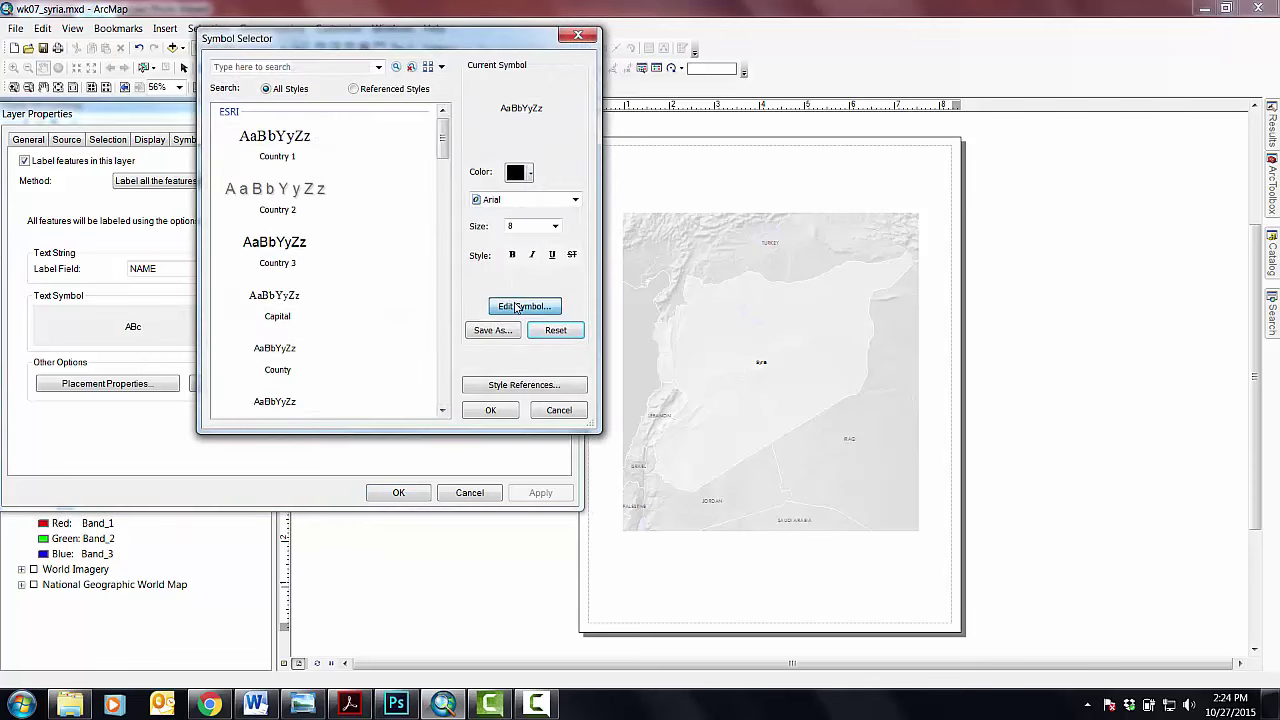
pyautogui.click(517, 307)
pyautogui.click(404, 113)
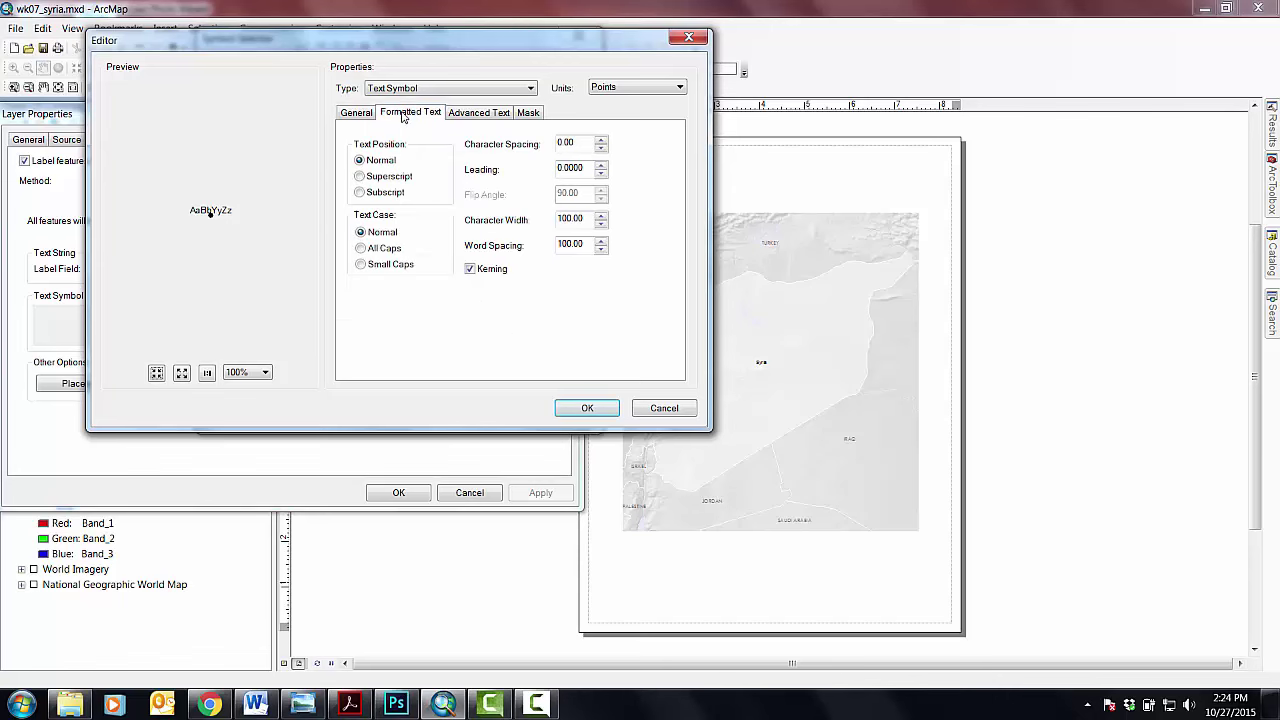
pyautogui.click(401, 250)
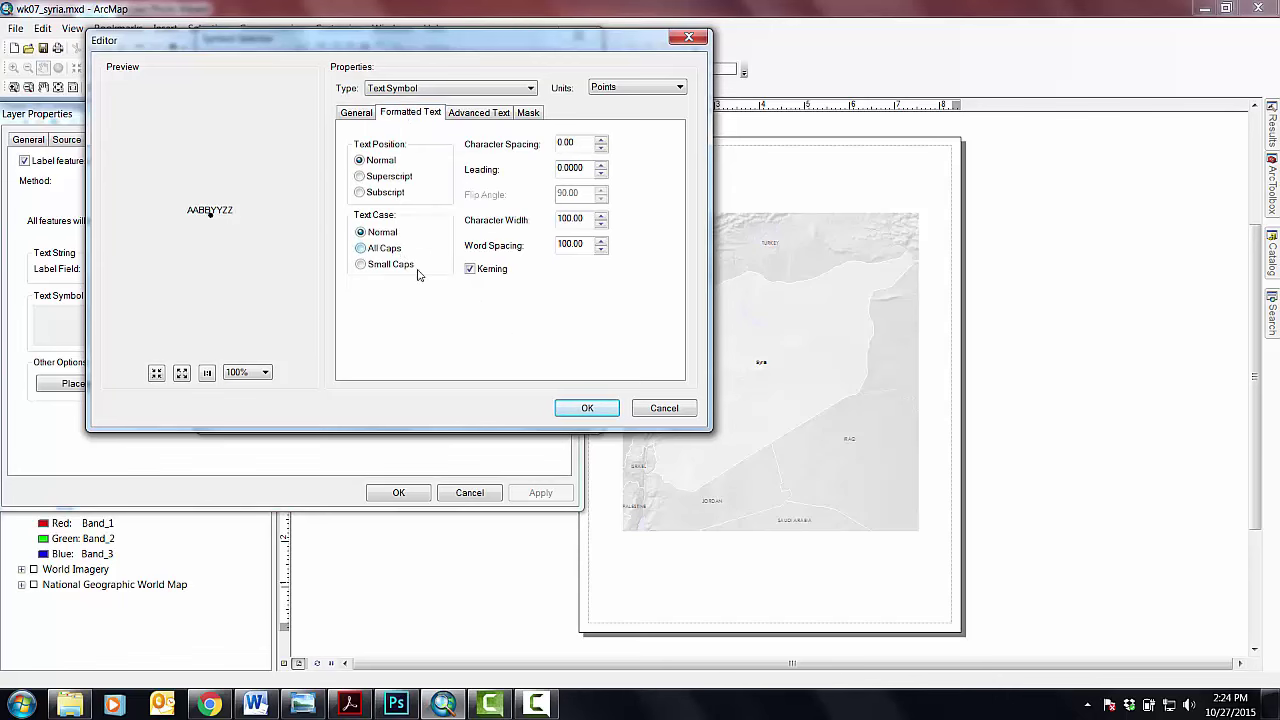
pyautogui.click(588, 407)
pyautogui.press('Return')
pyautogui.click(539, 493)
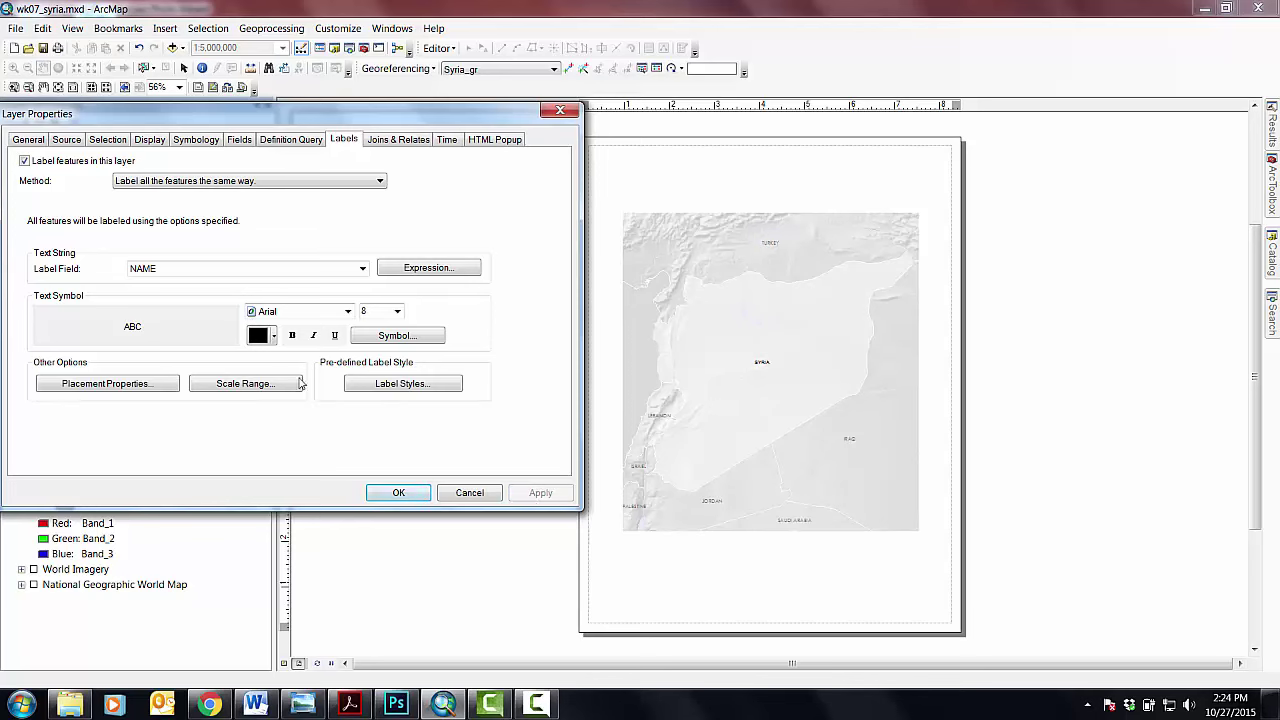
# Change the label colour to Gray 60% and apply it.
pyautogui.click(275, 338)
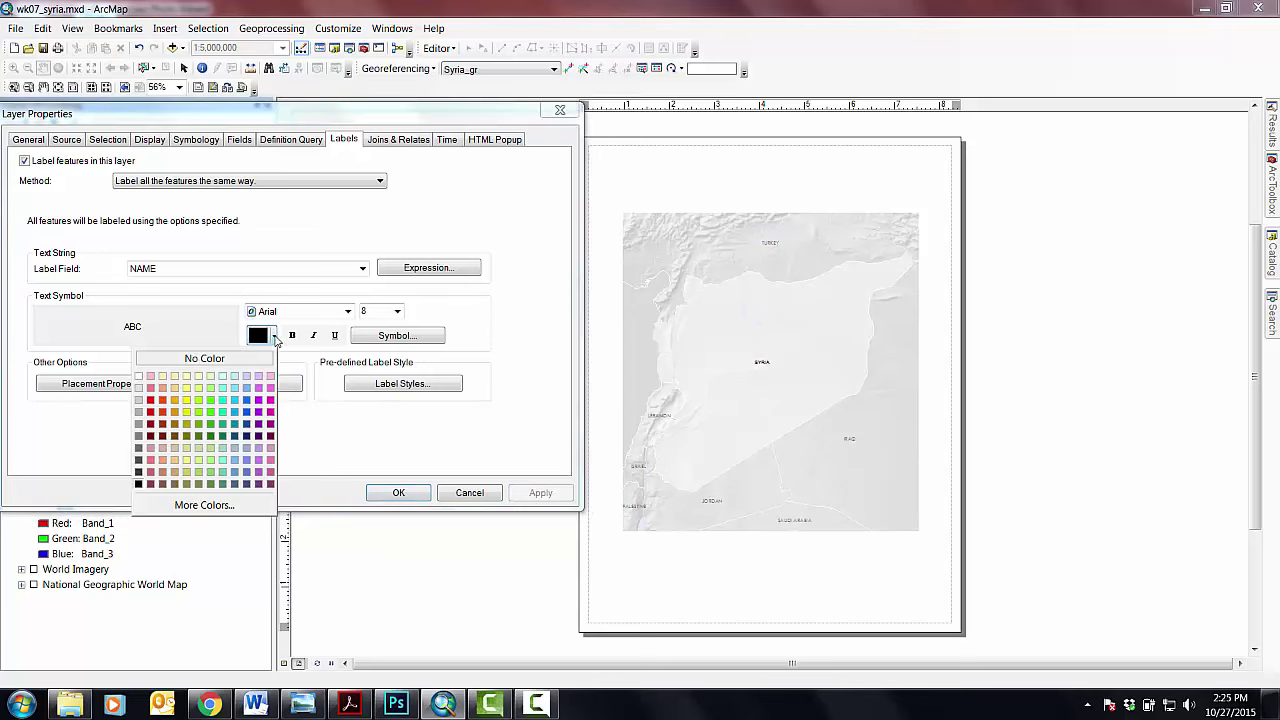
pyautogui.click(138, 449)
pyautogui.click(535, 493)
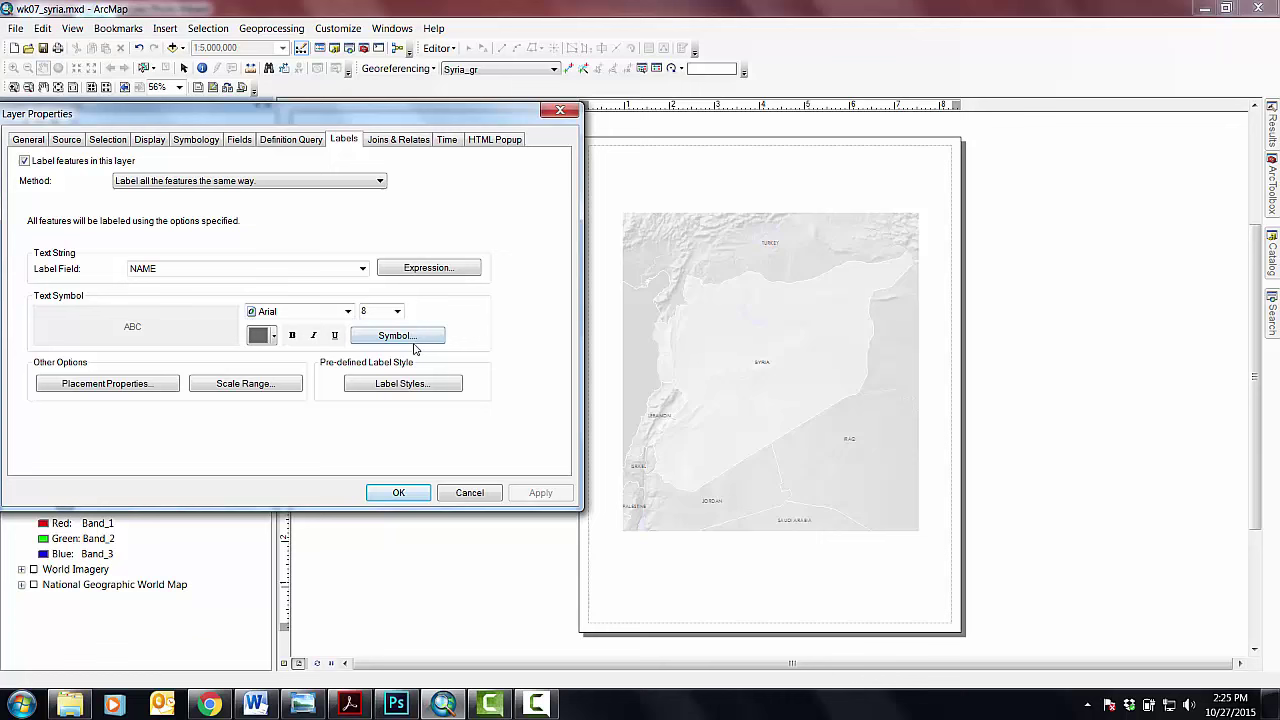
# Switch the label font to Century Gothic and apply it.
pyautogui.click(348, 312)
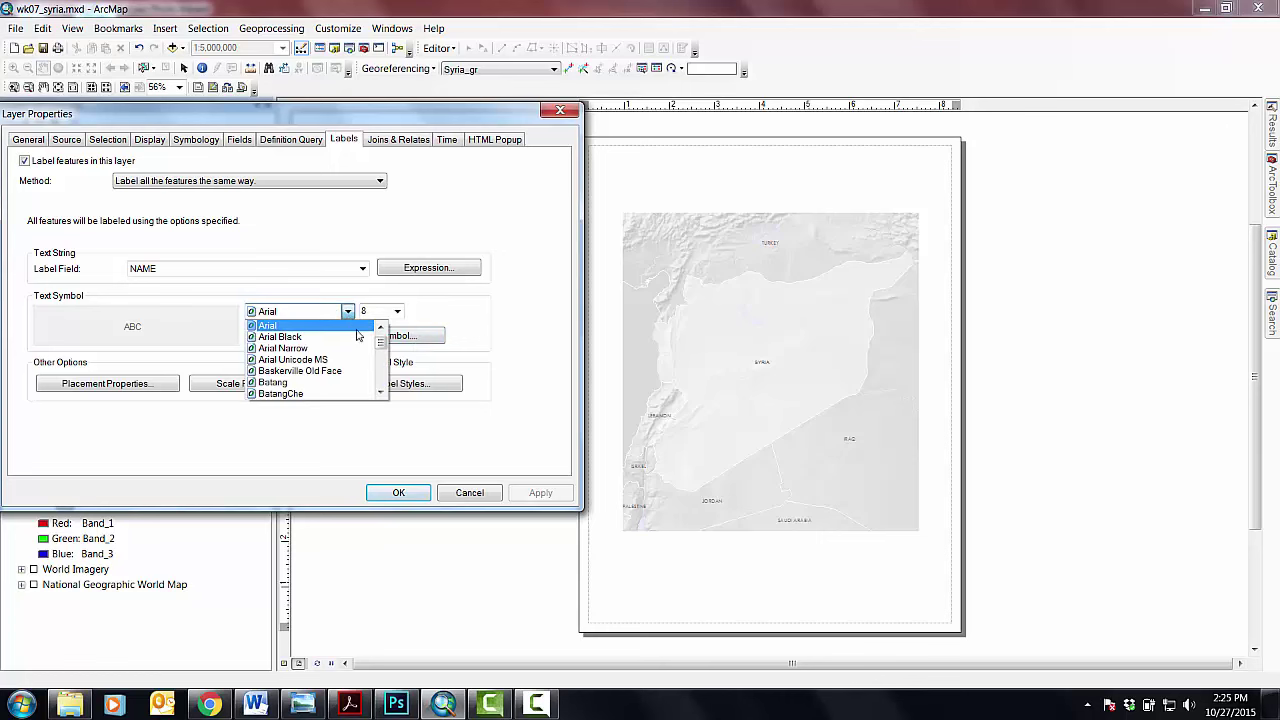
pyautogui.scroll(1, 383, 345)
pyautogui.moveTo(383, 345); pyautogui.dragTo(381, 350)
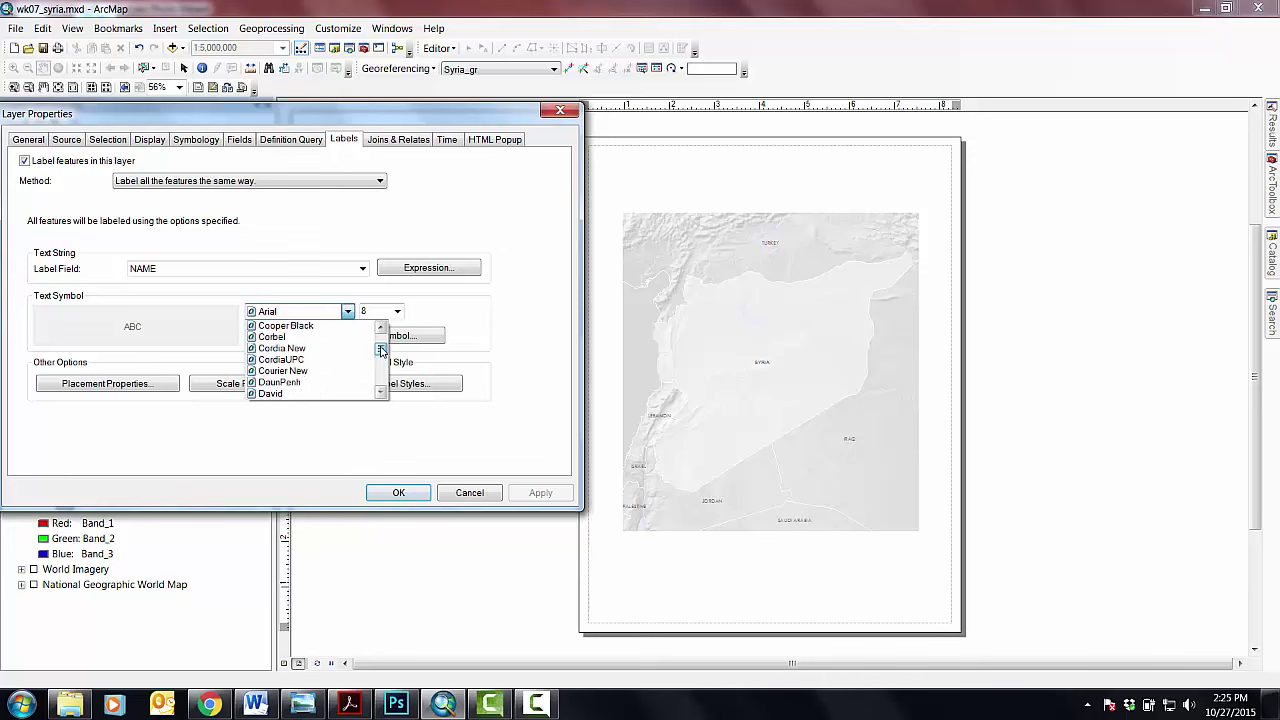
pyautogui.click(380, 327)
pyautogui.click(380, 327)
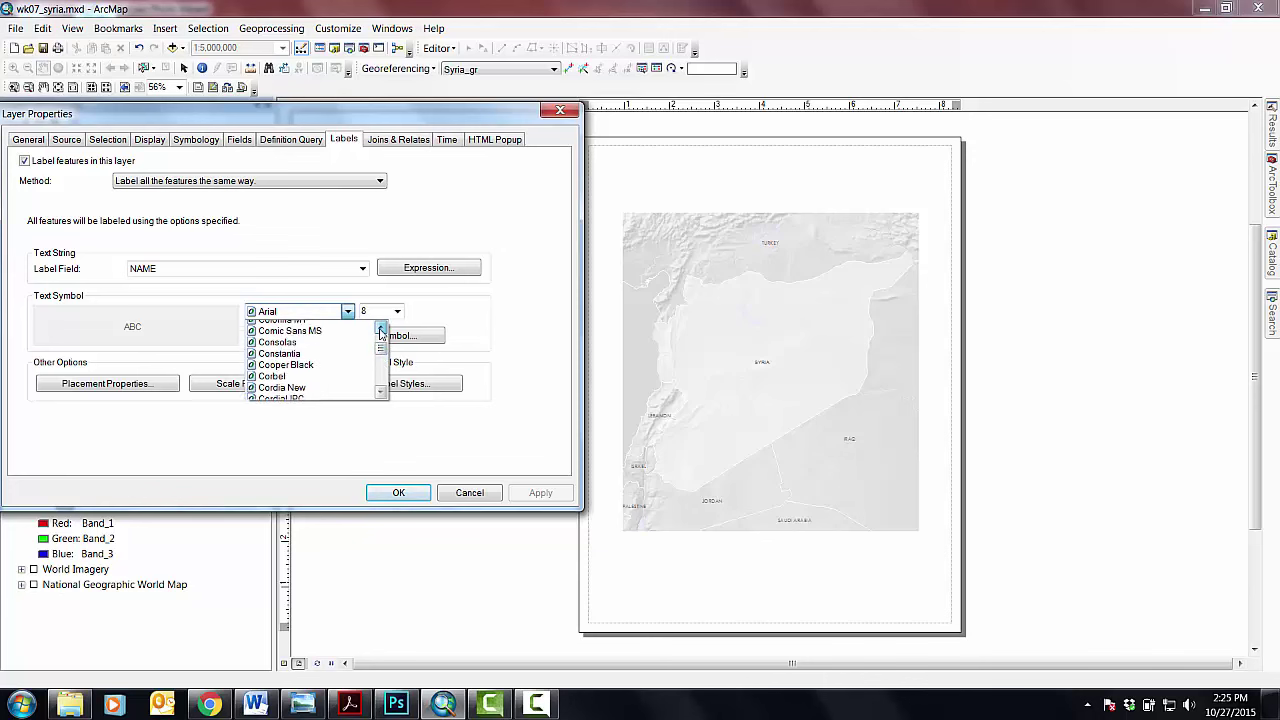
pyautogui.click(380, 327)
pyautogui.click(380, 327)
pyautogui.click(380, 327)
pyautogui.click(380, 327)
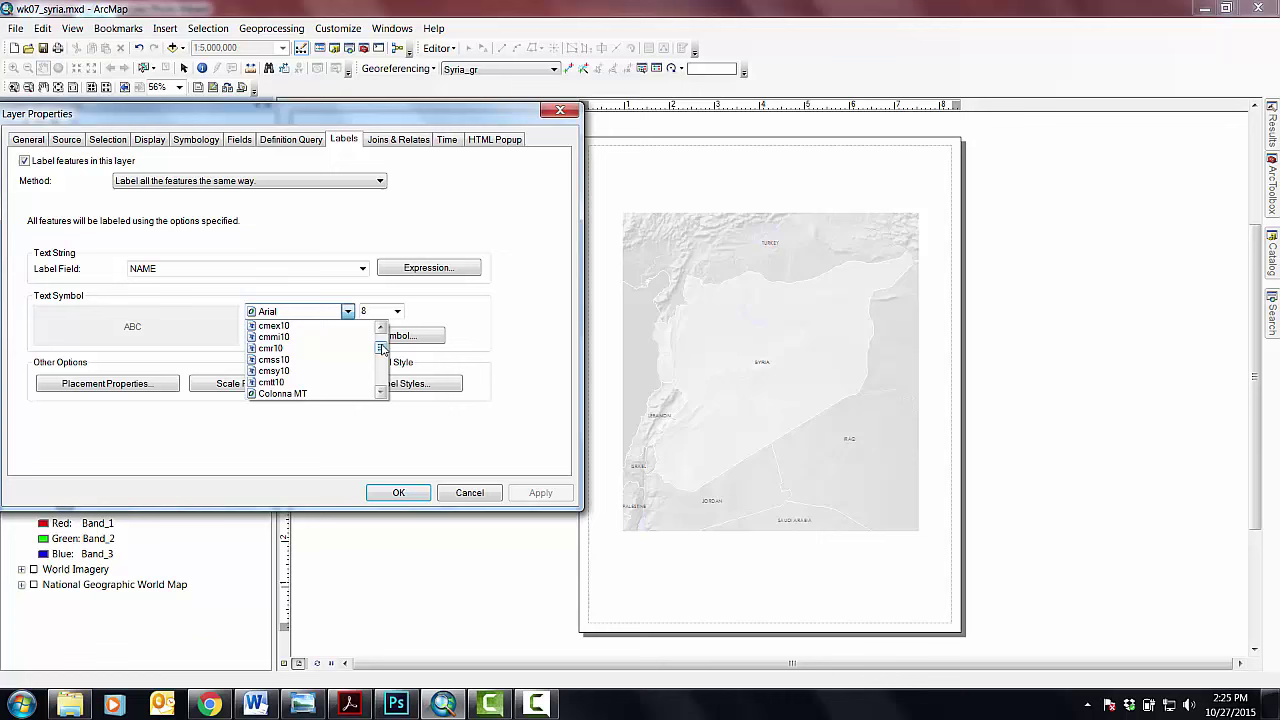
pyautogui.moveTo(382, 348); pyautogui.dragTo(383, 345)
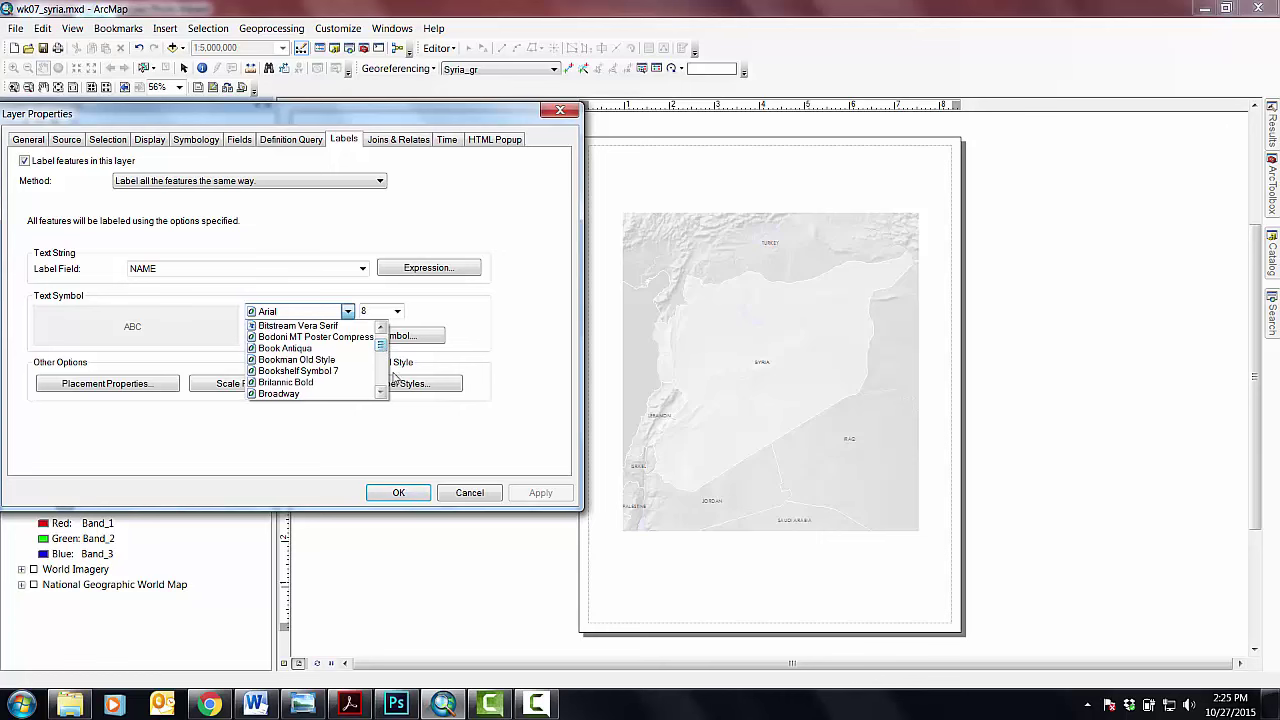
pyautogui.click(380, 395)
pyautogui.click(380, 395)
pyautogui.click(380, 395)
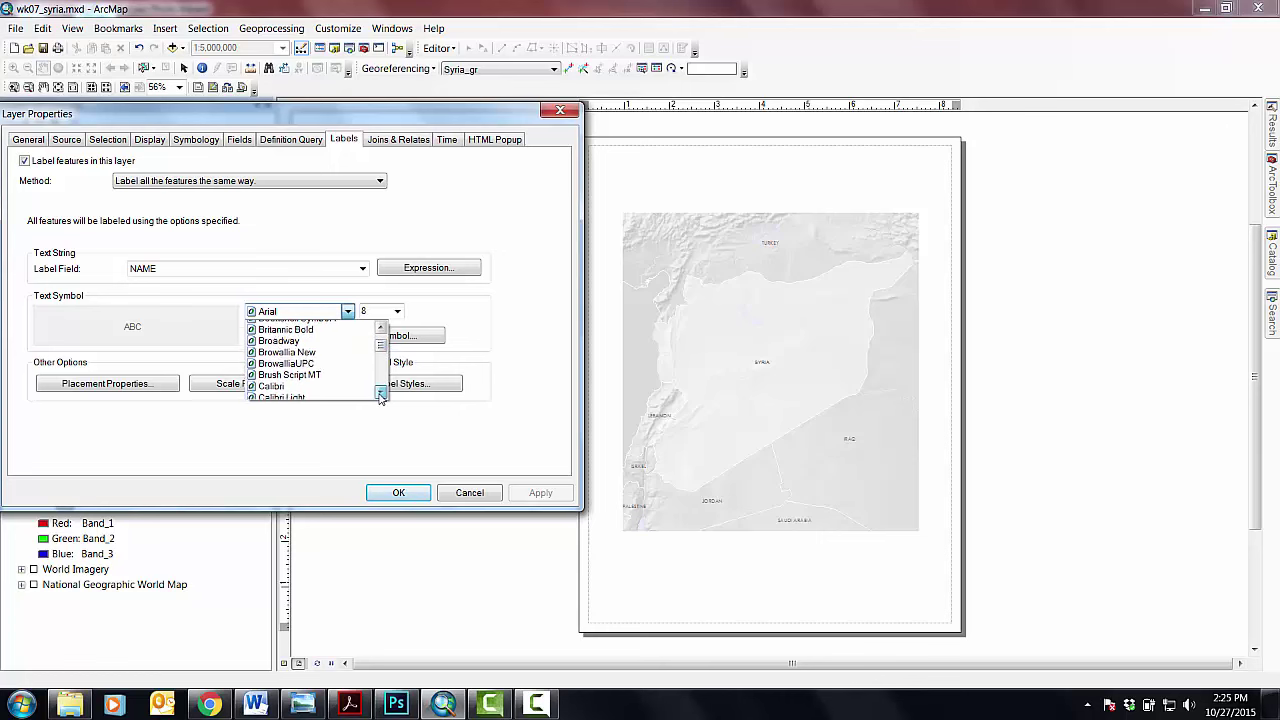
pyautogui.click(380, 395)
pyautogui.click(380, 395)
pyautogui.click(380, 395)
pyautogui.click(380, 395)
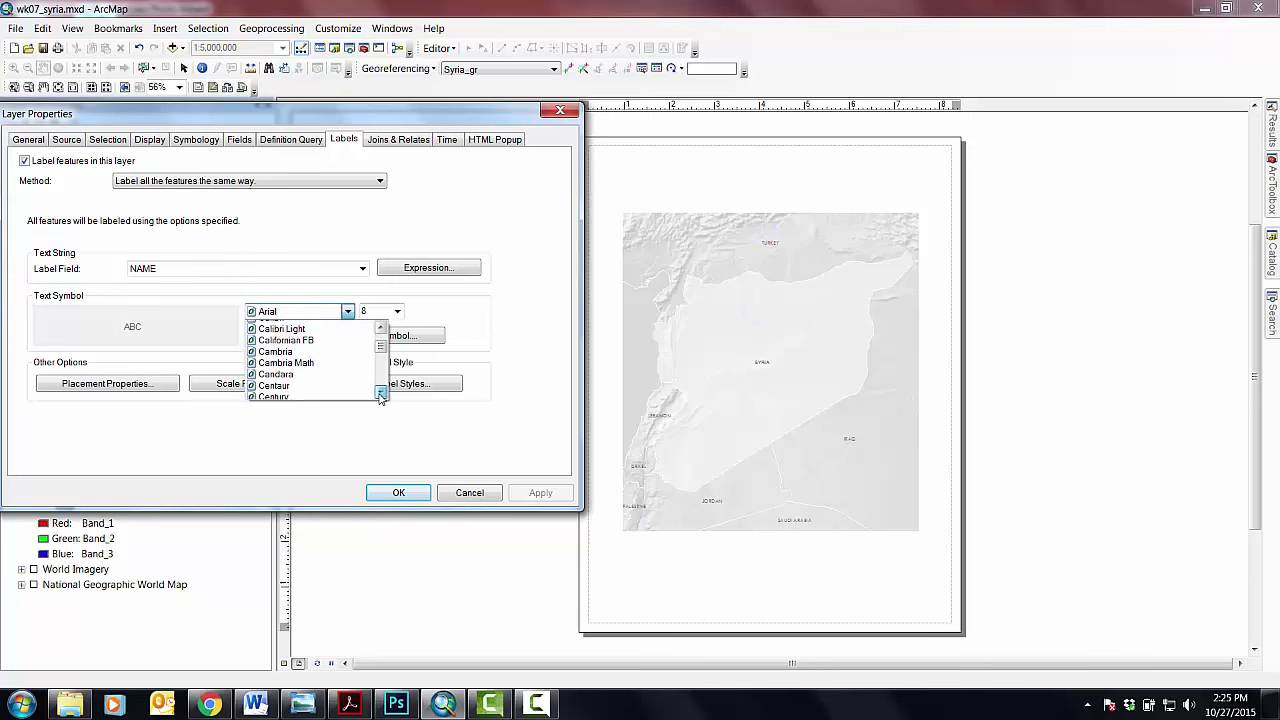
pyautogui.click(380, 395)
pyautogui.click(285, 394)
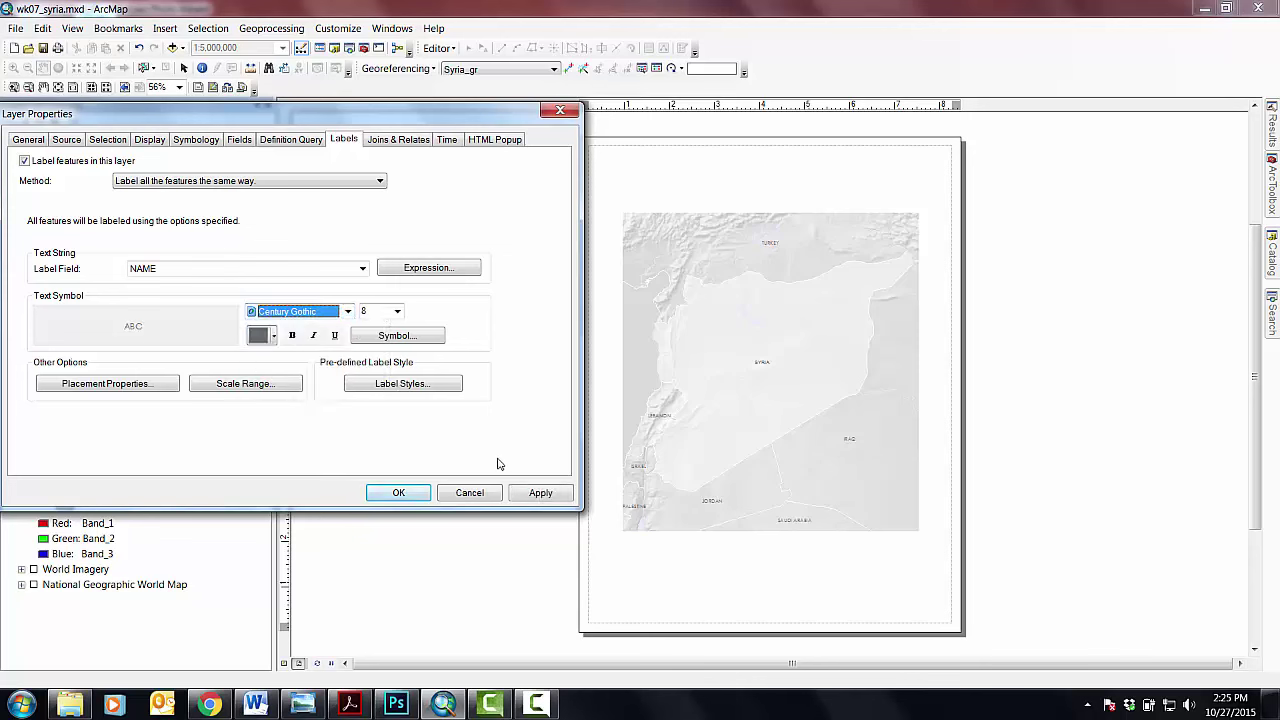
pyautogui.click(526, 496)
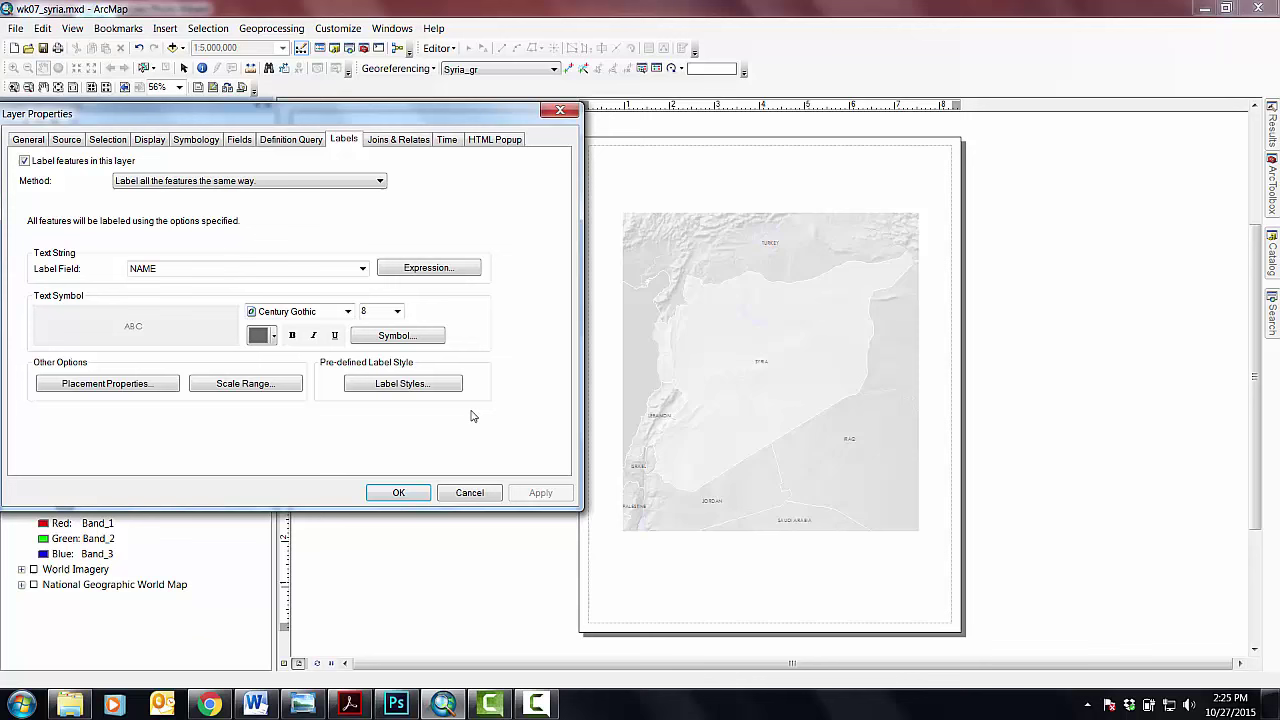
# Set the label size to 10 pt and apply it.
pyautogui.click(397, 311)
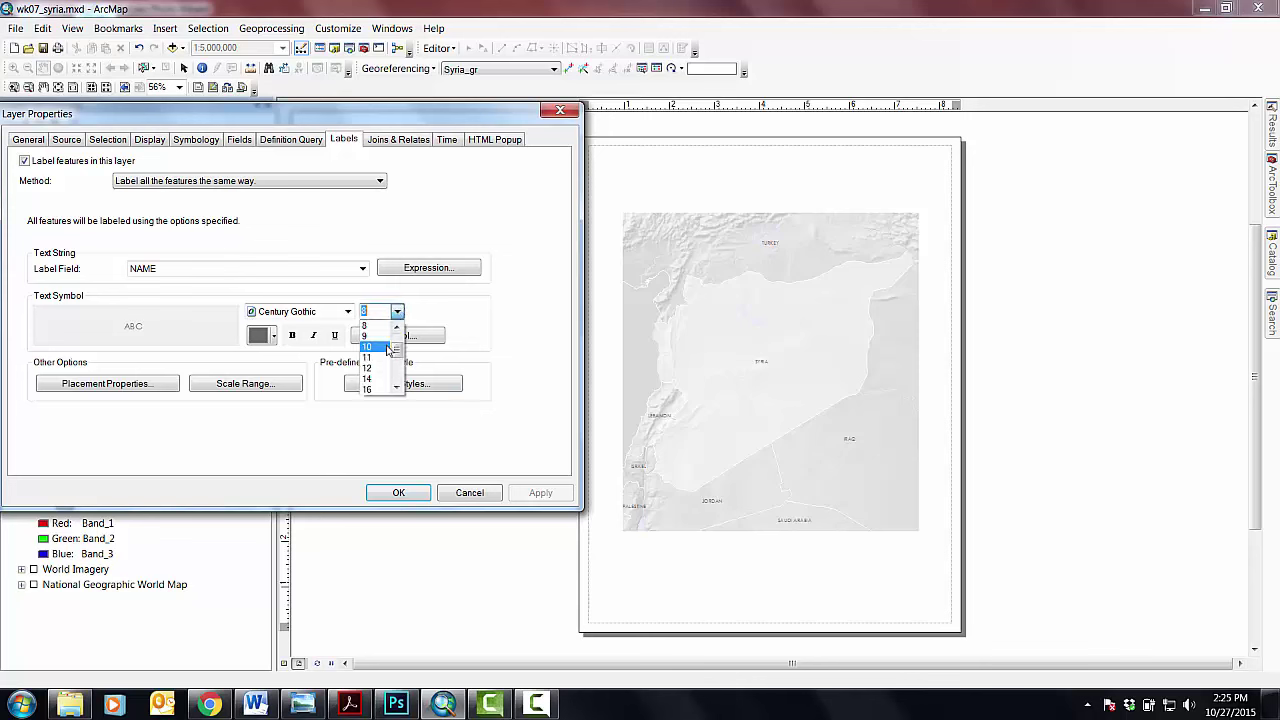
pyautogui.click(386, 347)
pyautogui.click(536, 494)
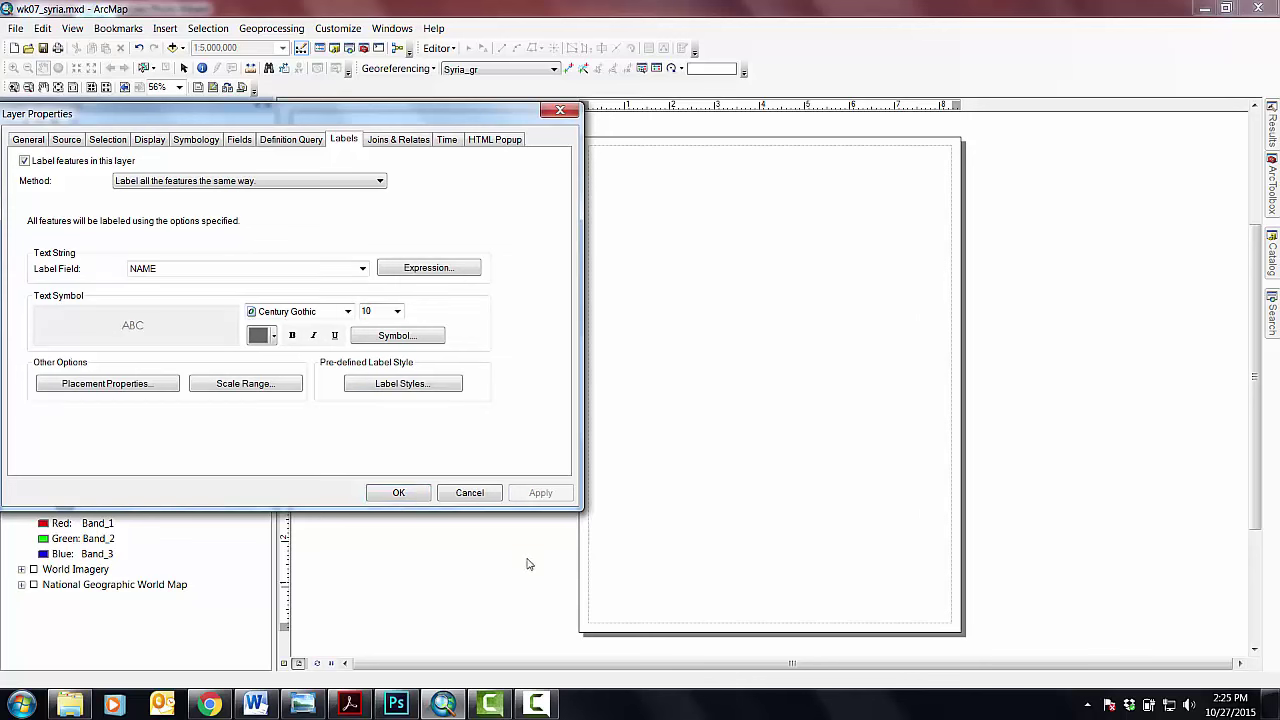
pyautogui.click(208, 705)
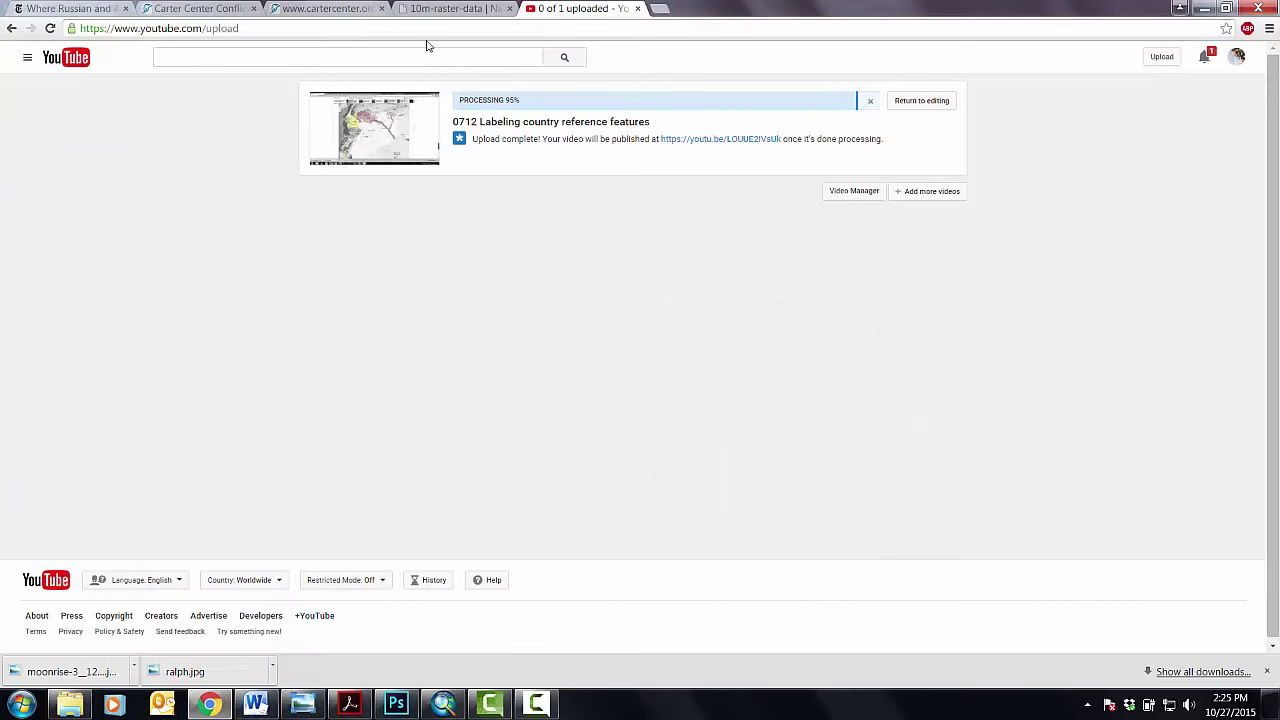
pyautogui.click(155, 10)
pyautogui.click(93, 10)
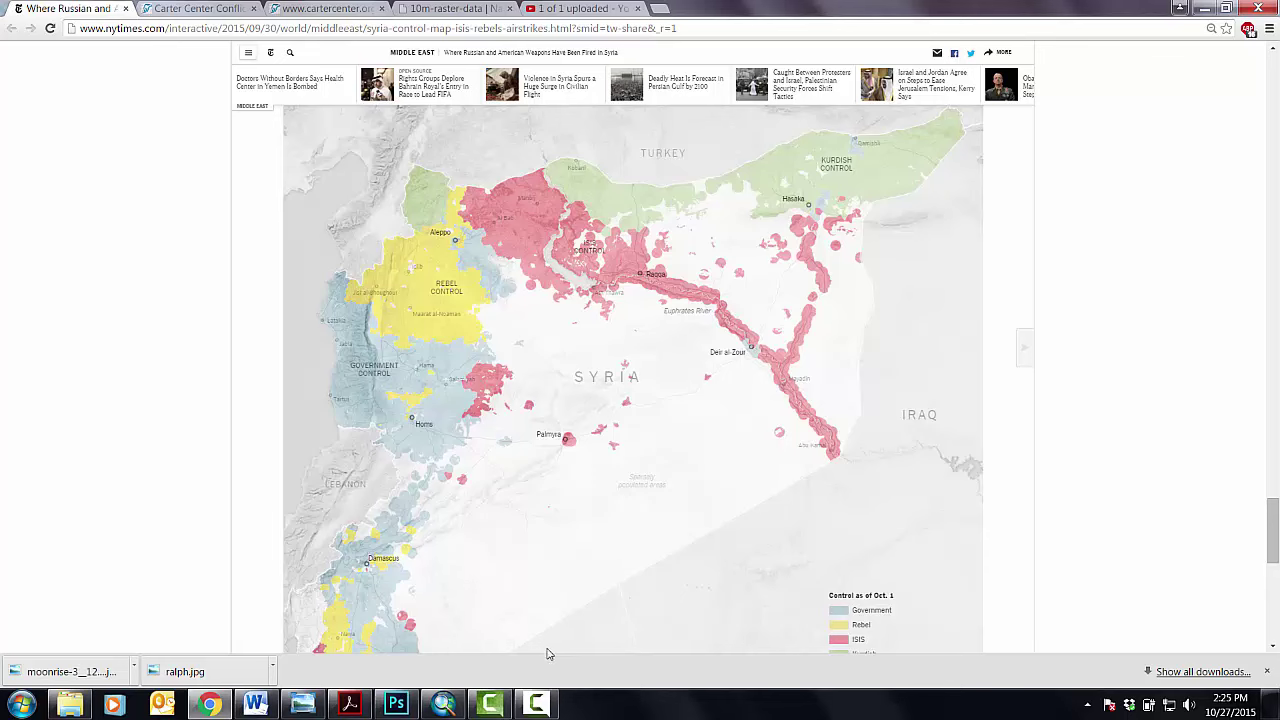
pyautogui.click(443, 705)
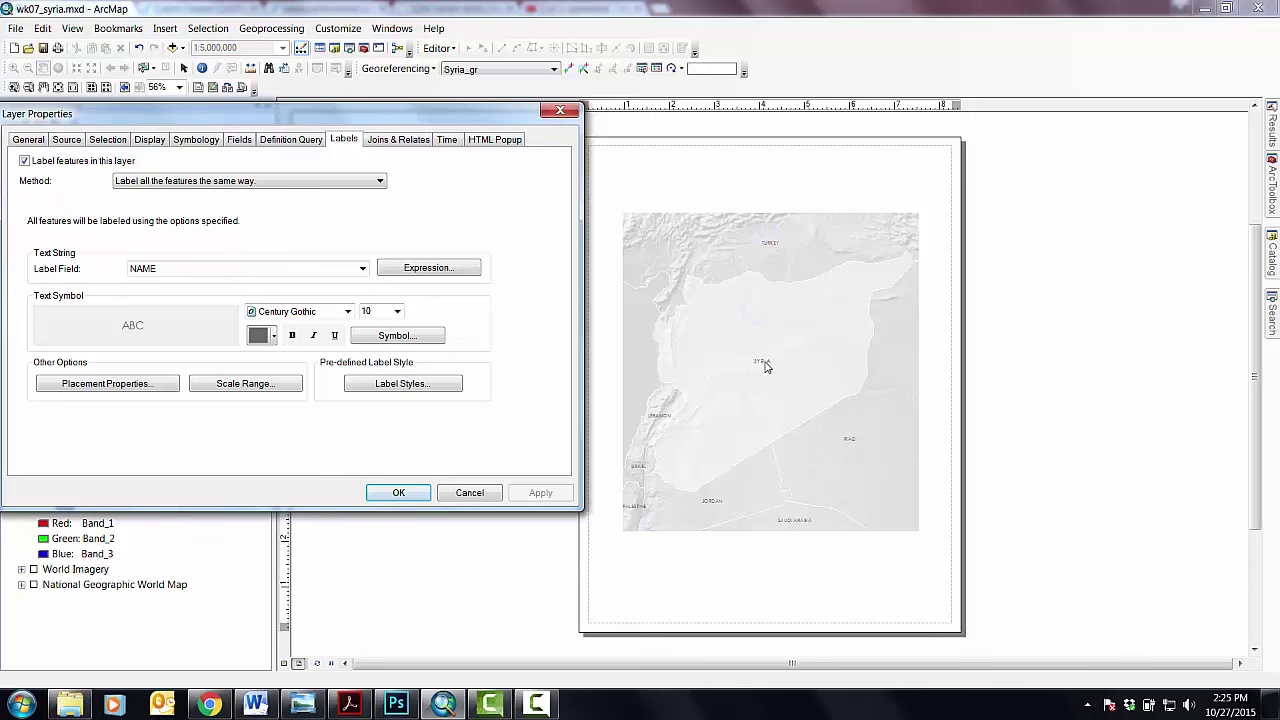
pyautogui.click(209, 705)
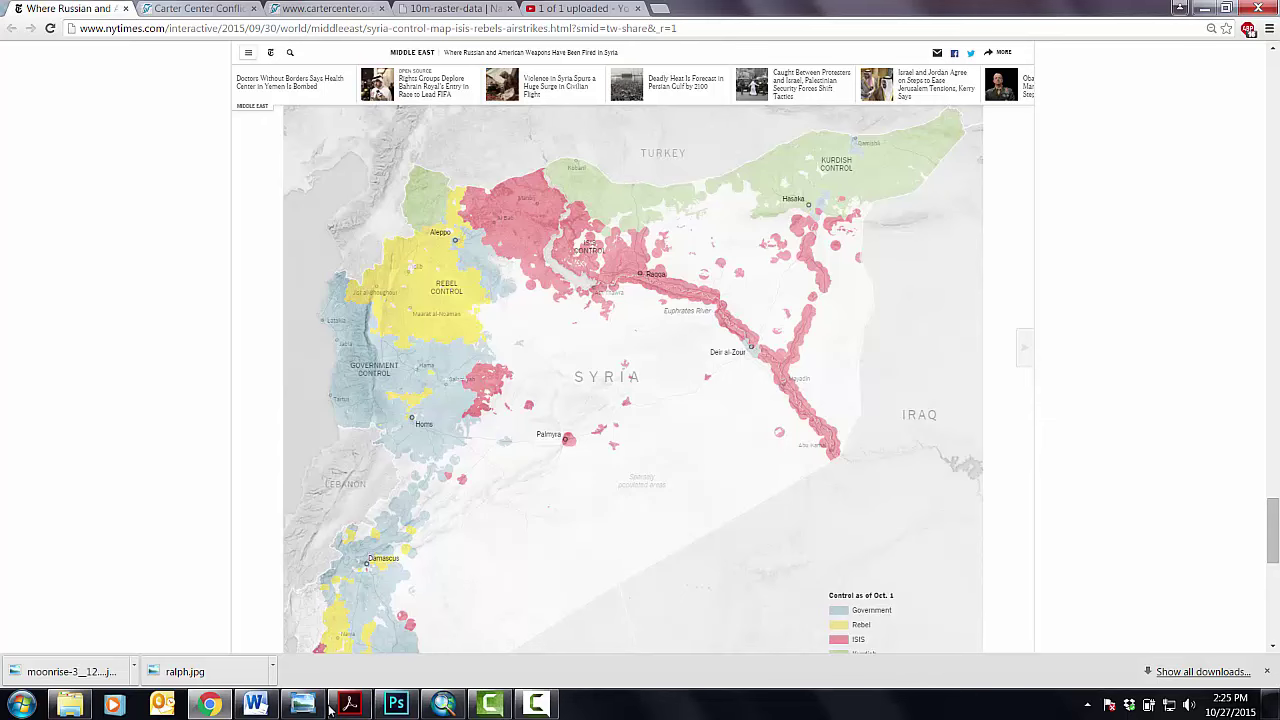
pyautogui.click(441, 705)
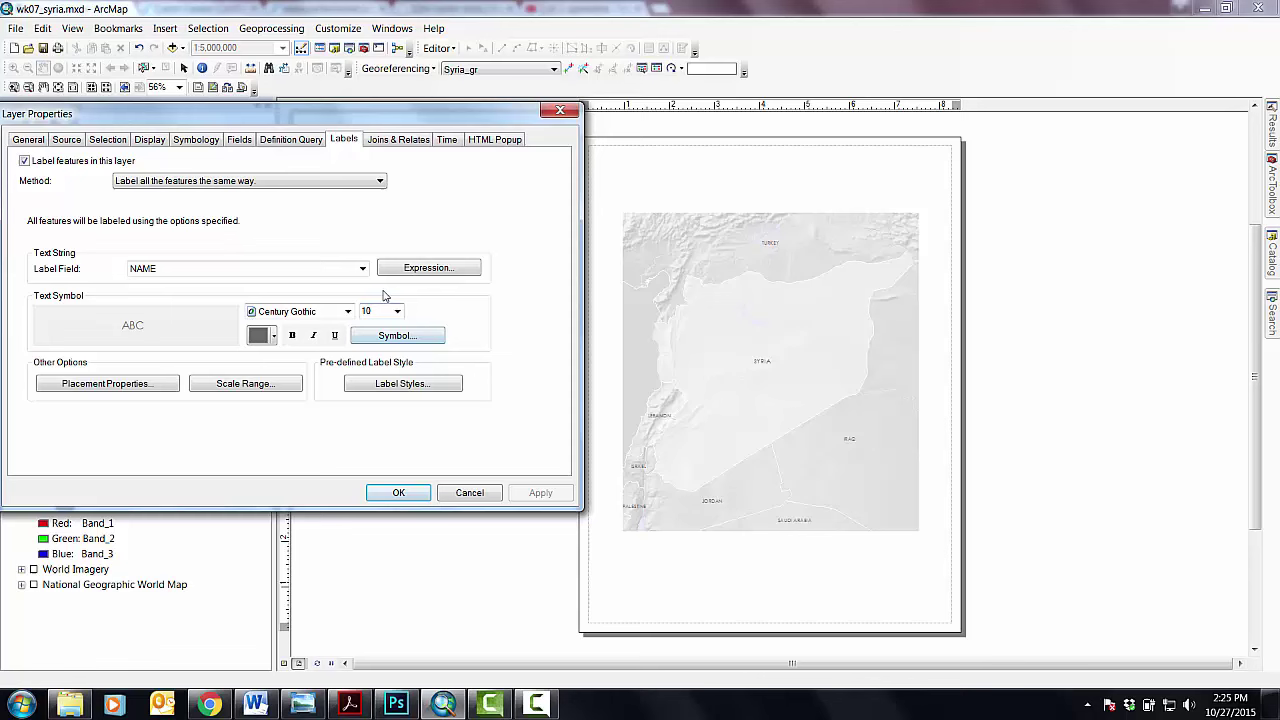
# Give the label text symbol a character spacing of 100 and close Layer Properties.
pyautogui.click(441, 338)
pyautogui.click(536, 310)
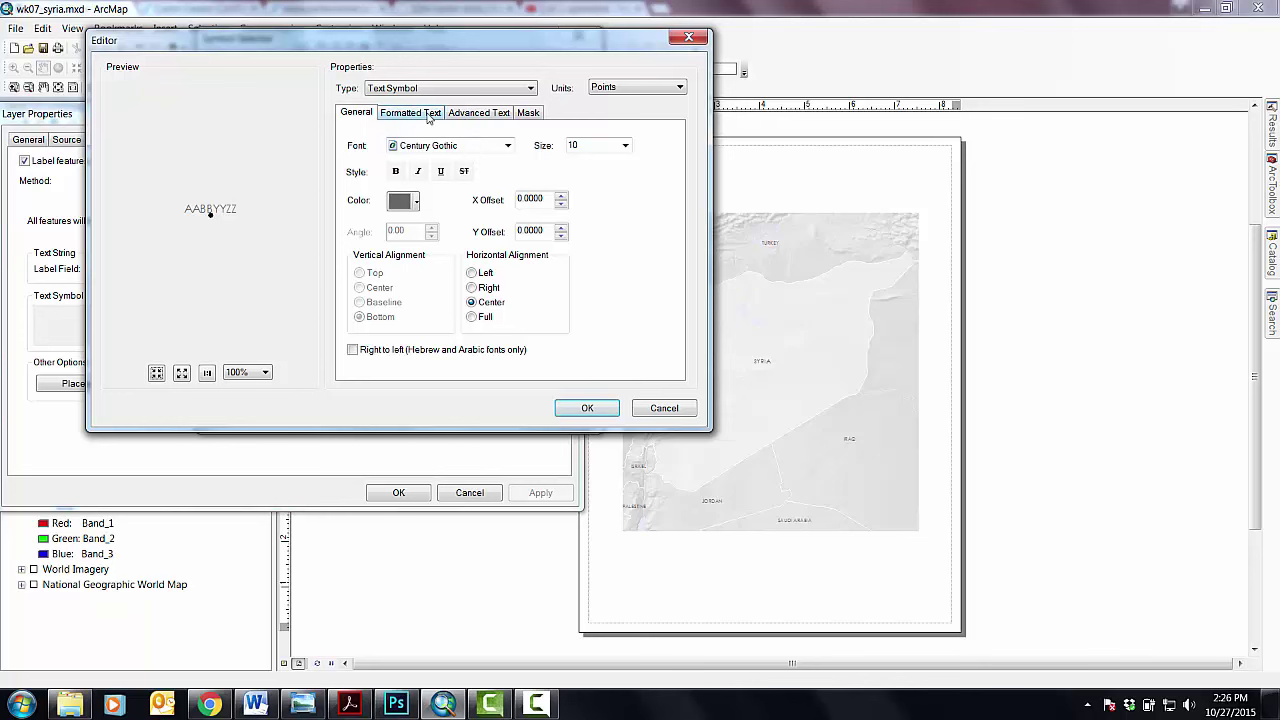
pyautogui.click(429, 114)
pyautogui.moveTo(588, 147); pyautogui.dragTo(494, 133)
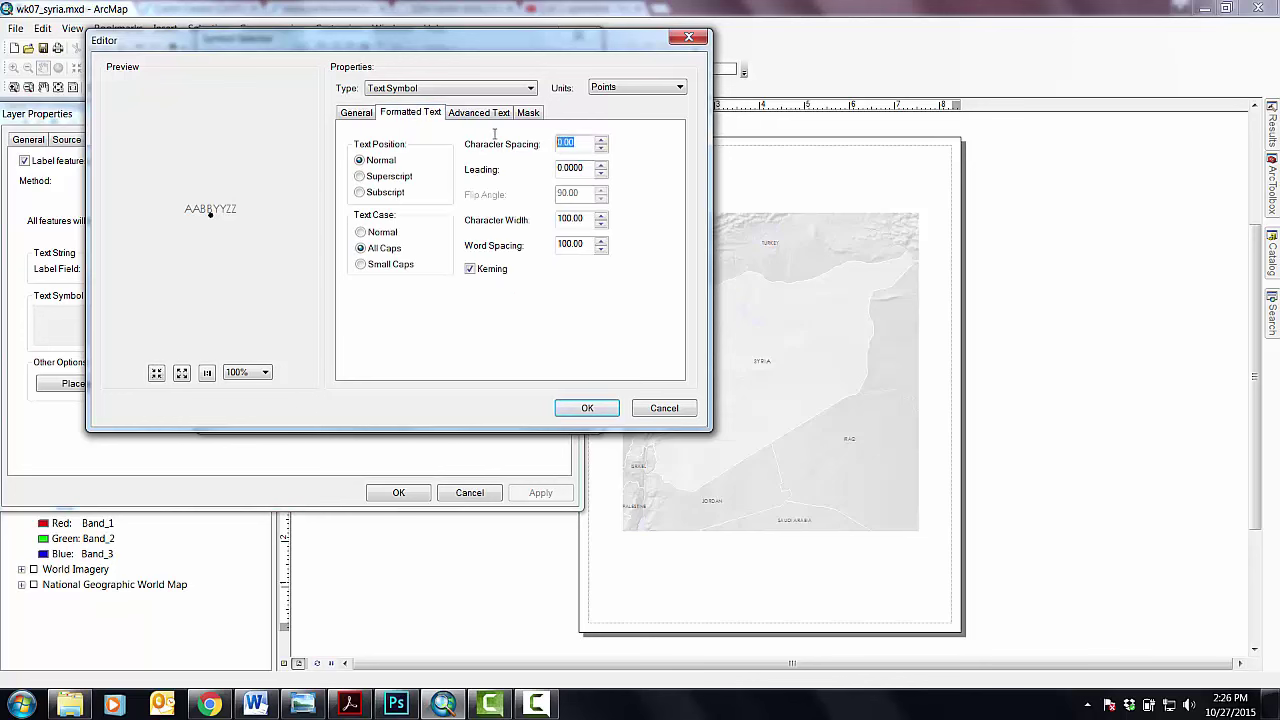
pyautogui.write('100')
pyautogui.click(606, 404)
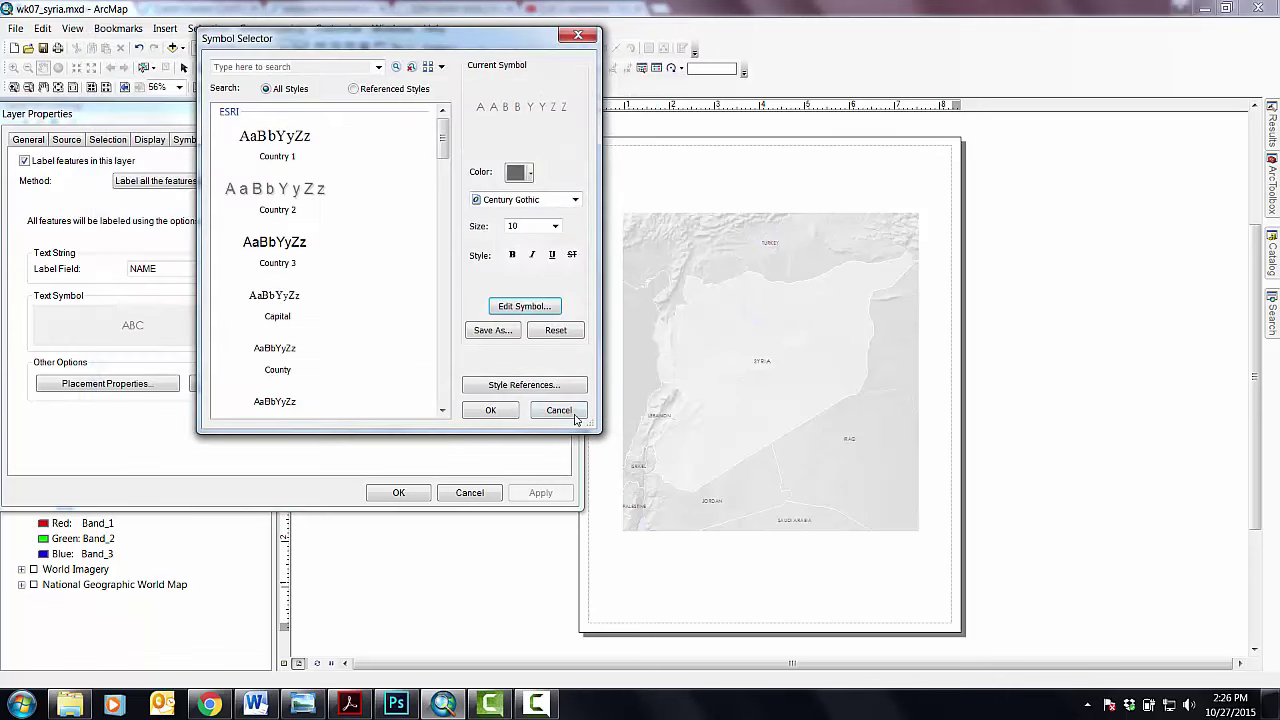
pyautogui.click(491, 411)
pyautogui.click(414, 494)
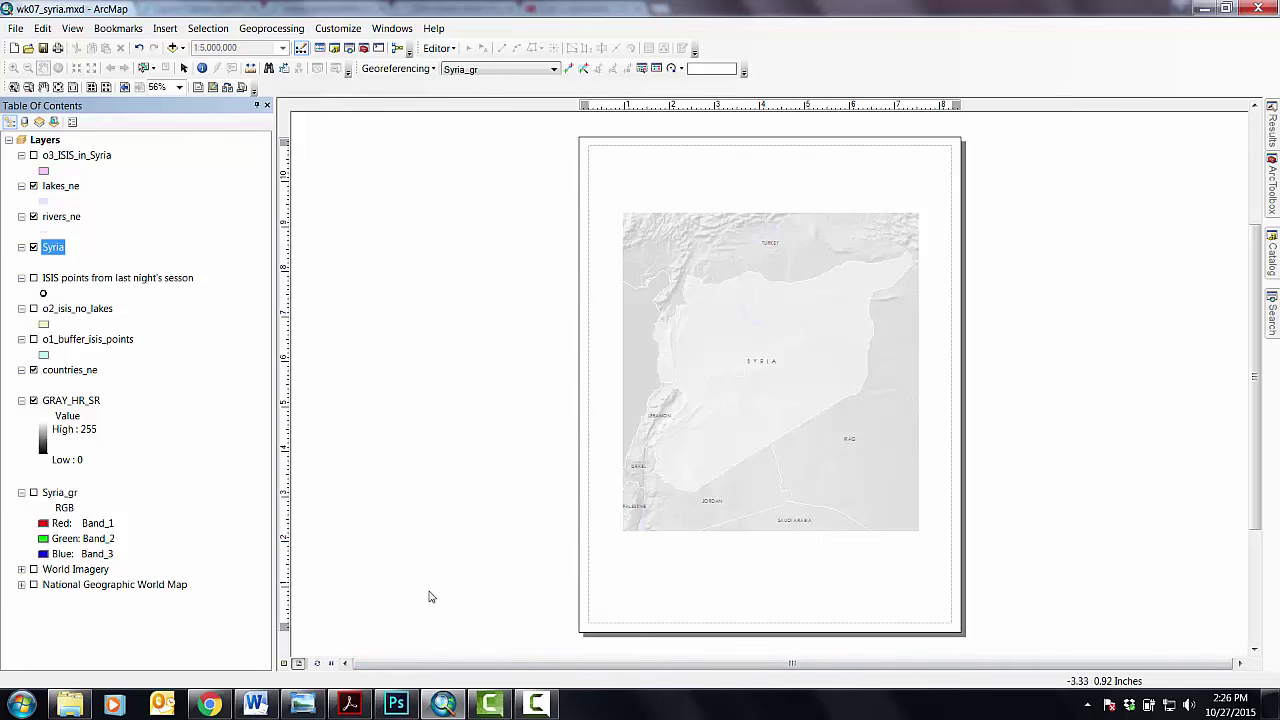
# Drag pop_places_ne from the Catalog onto the map, then show the NYT Syria control map.
pyautogui.click(538, 705)
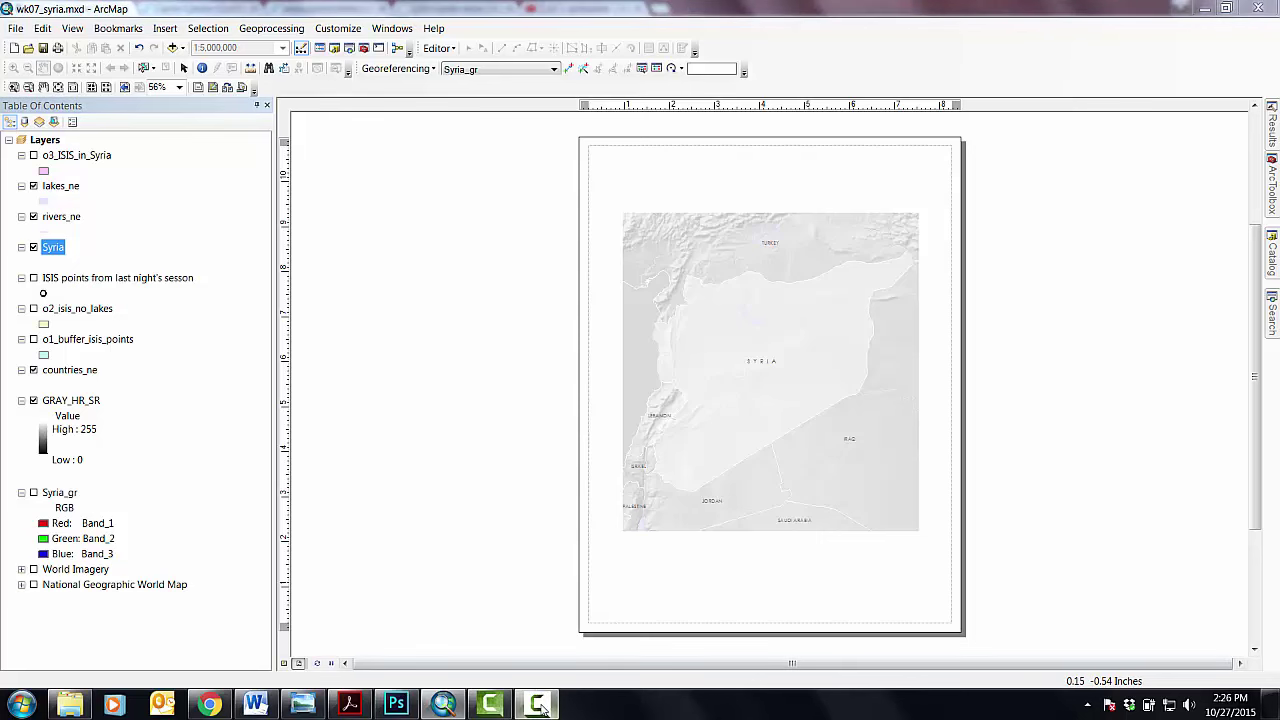
pyautogui.click(538, 705)
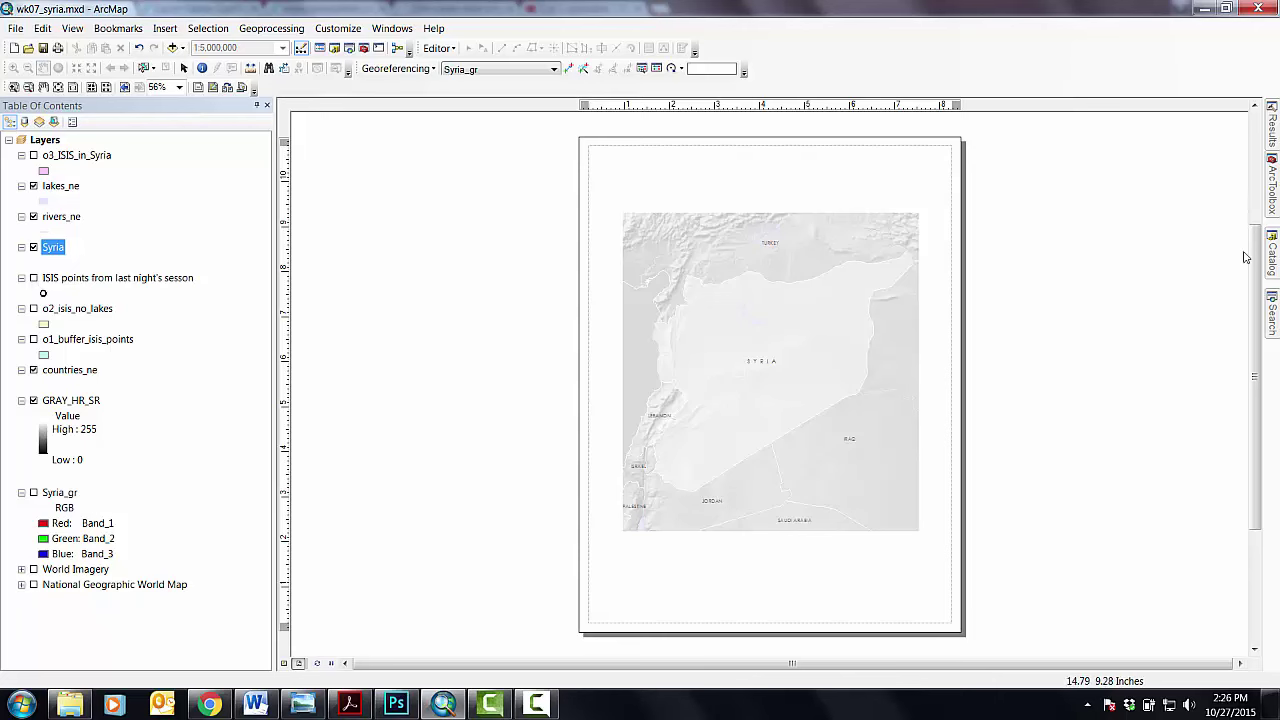
pyautogui.click(1273, 318)
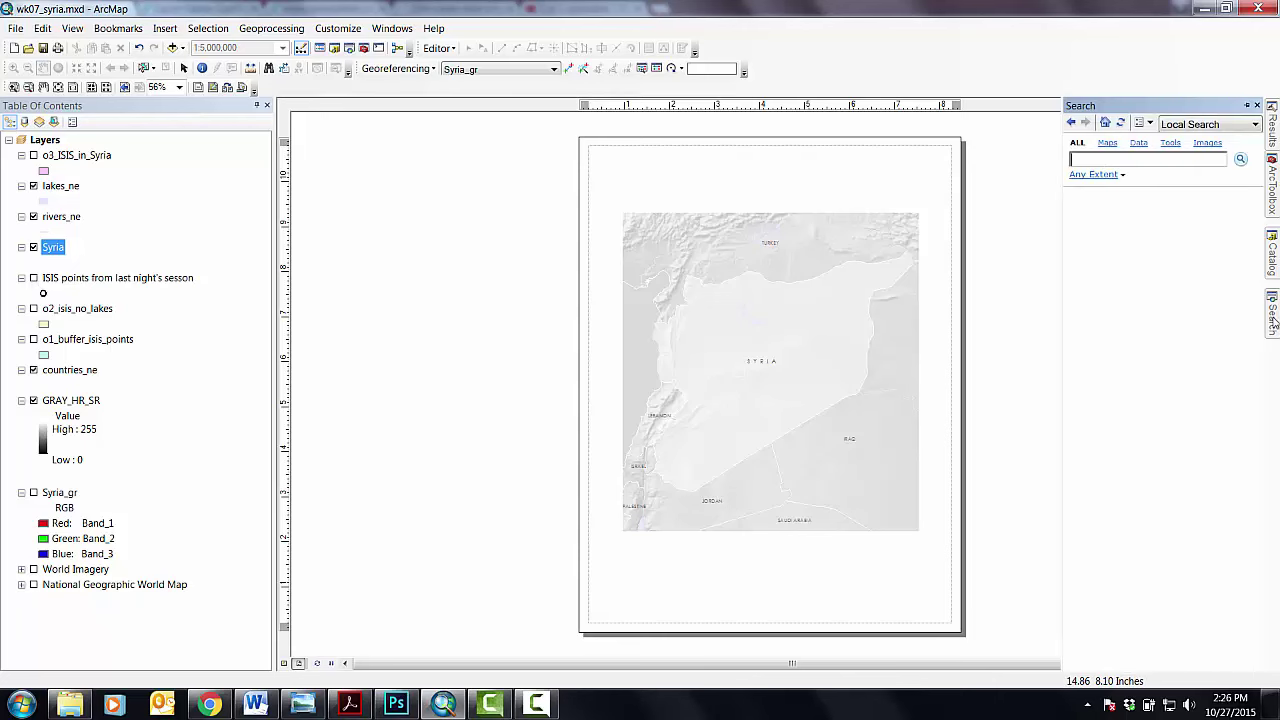
pyautogui.click(1274, 258)
pyautogui.moveTo(1160, 286); pyautogui.dragTo(795, 352)
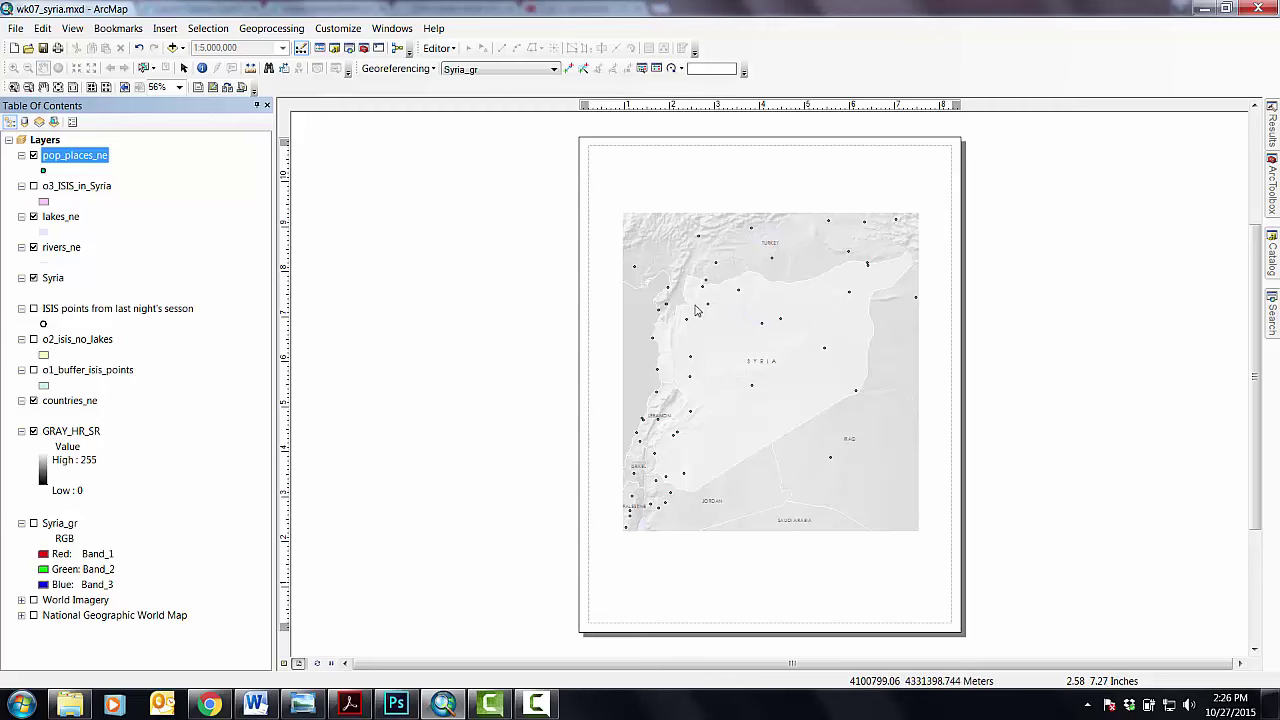
pyautogui.click(209, 704)
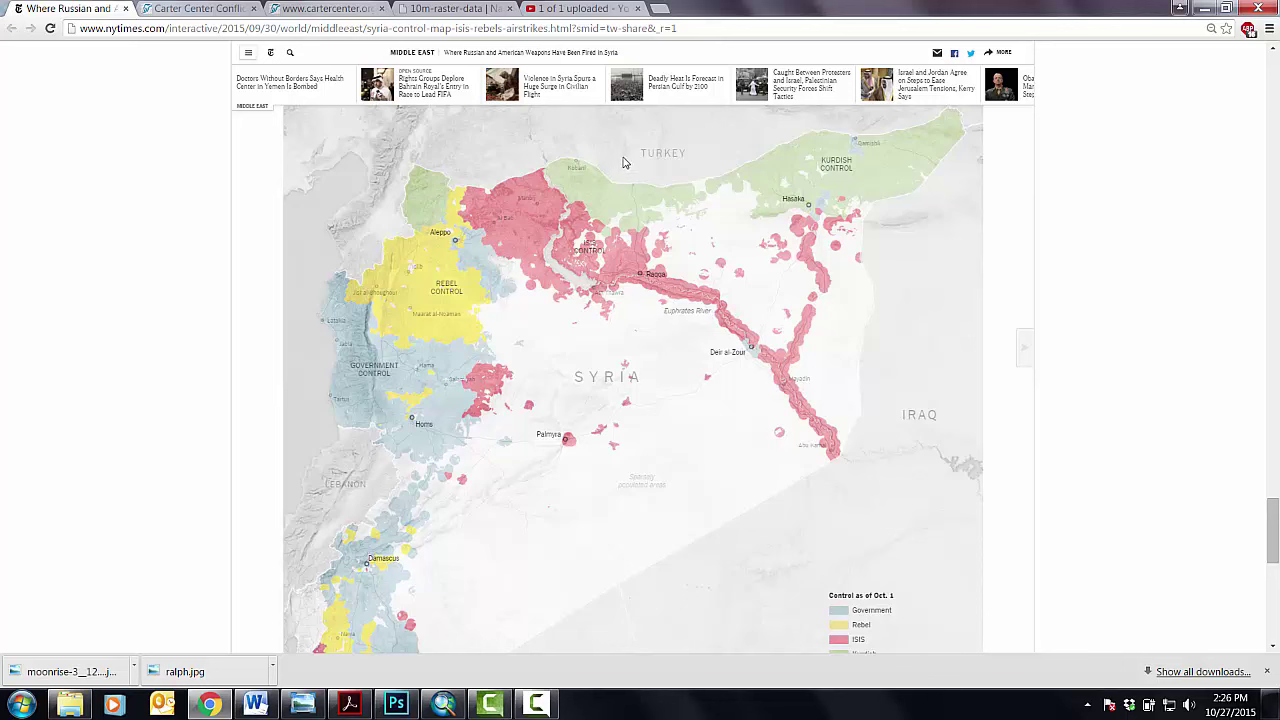
# Switch from Chrome back to the ArcMap Syria layout.
pyautogui.click(443, 704)
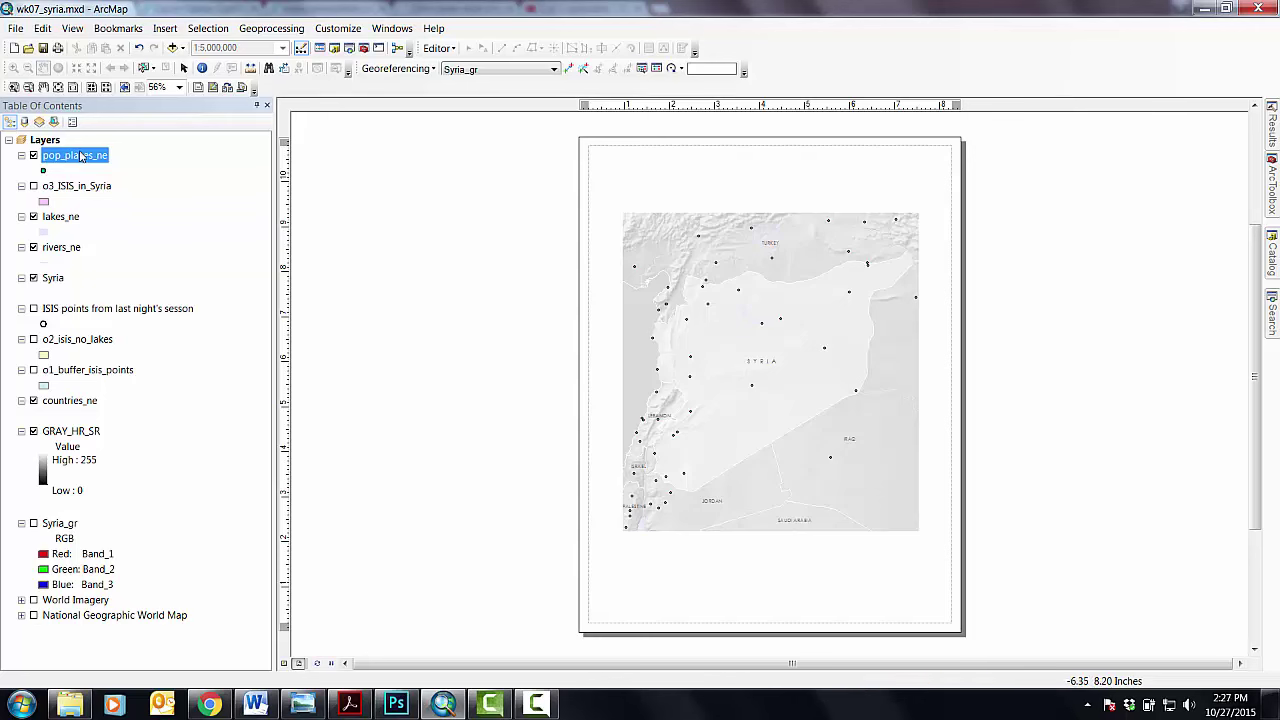
pyautogui.doubleClick(100, 156)
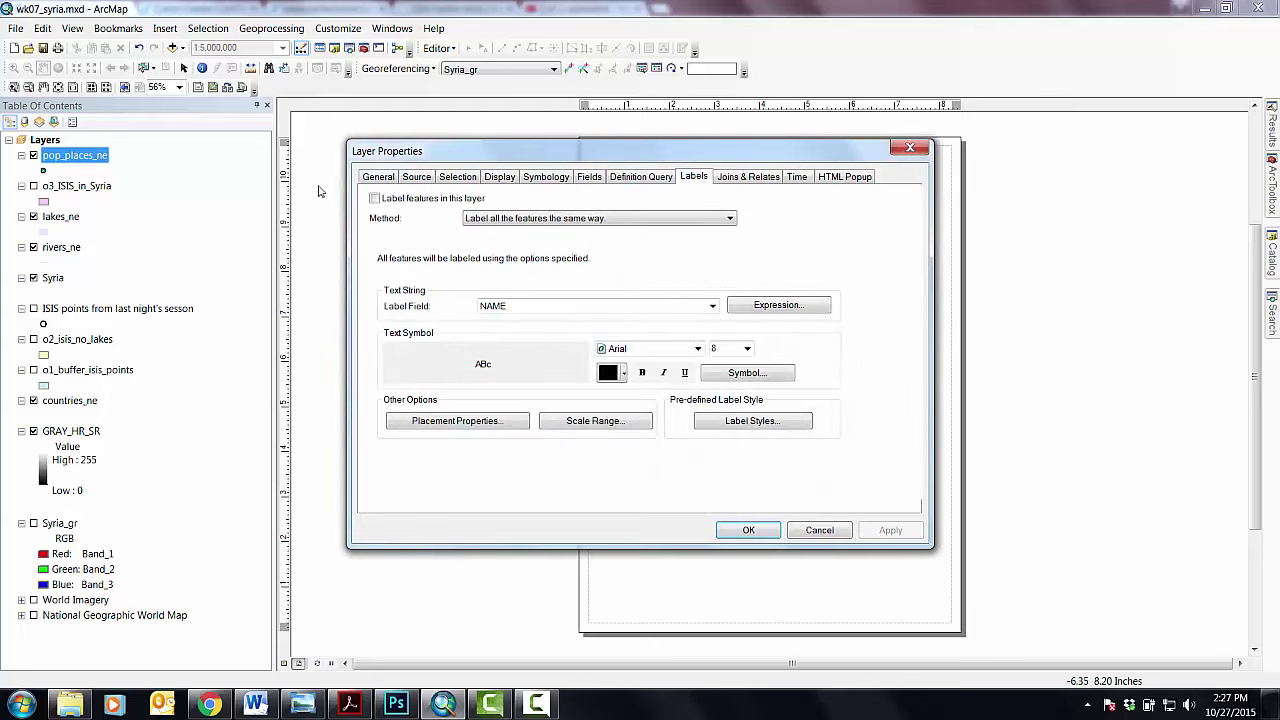
pyautogui.click(645, 178)
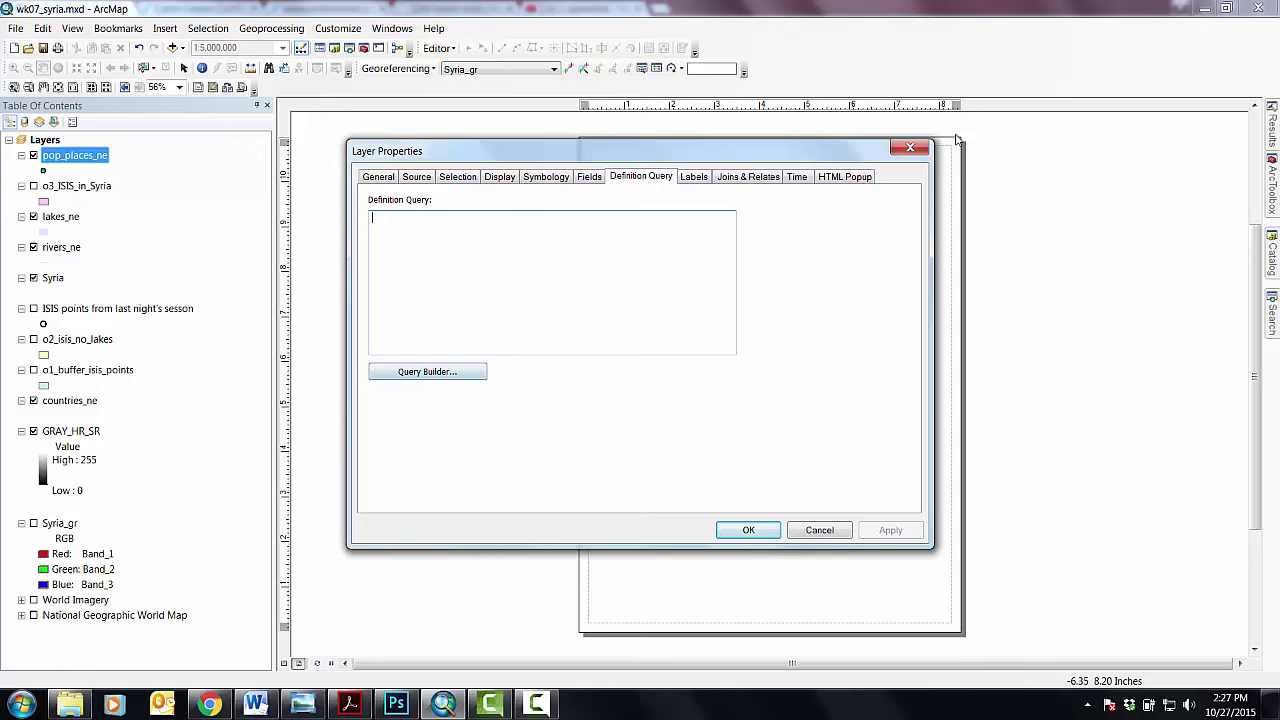
pyautogui.click(910, 149)
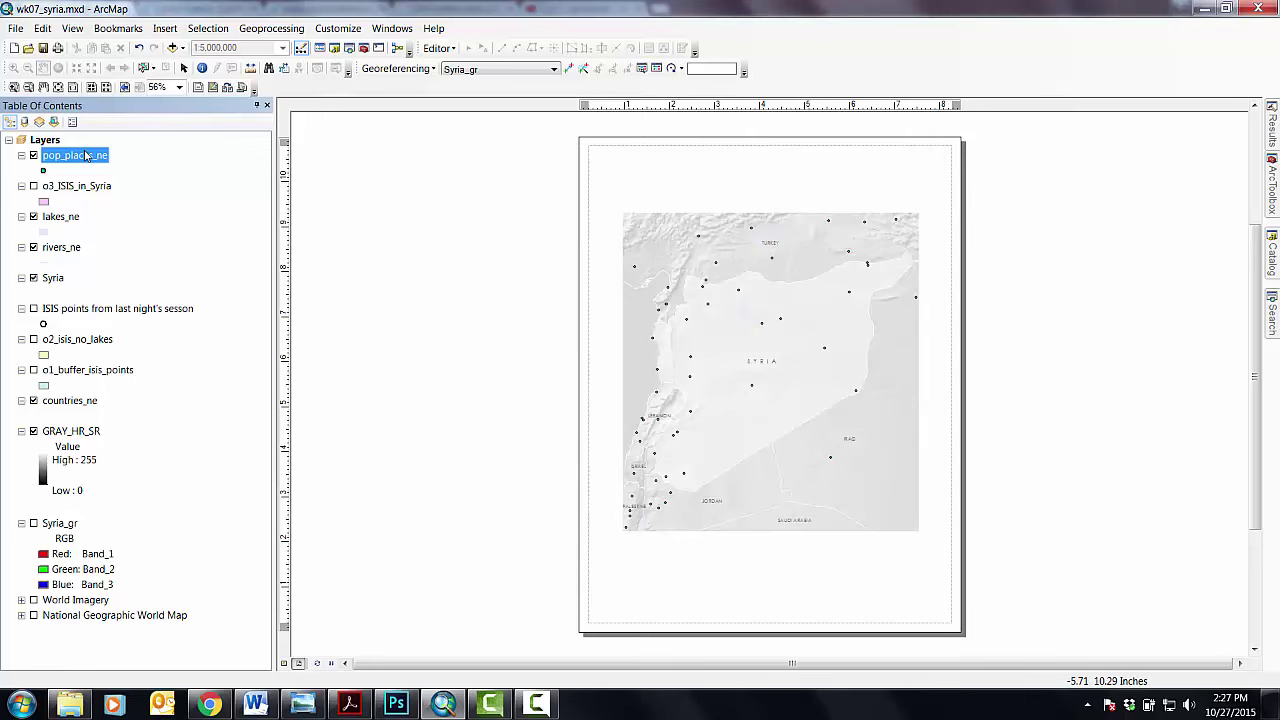
pyautogui.rightClick(86, 156)
pyautogui.click(114, 197)
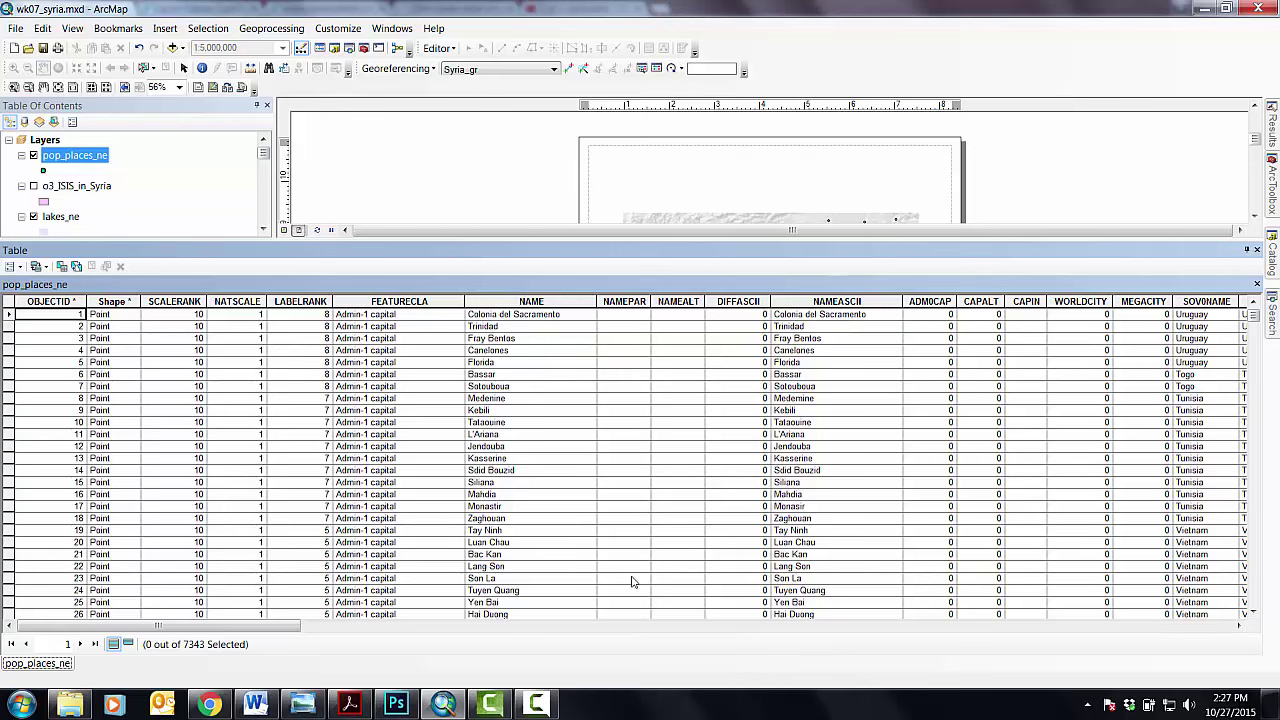
pyautogui.moveTo(290, 627); pyautogui.dragTo(348, 653)
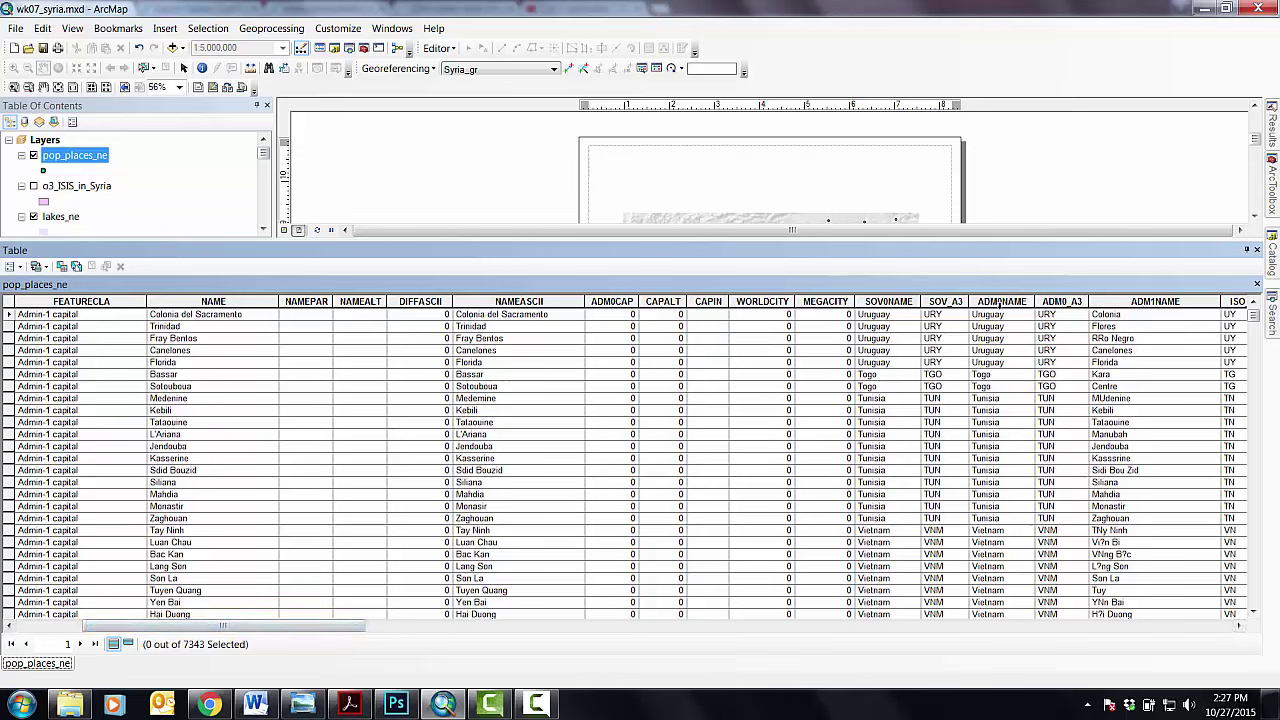
pyautogui.click(1257, 249)
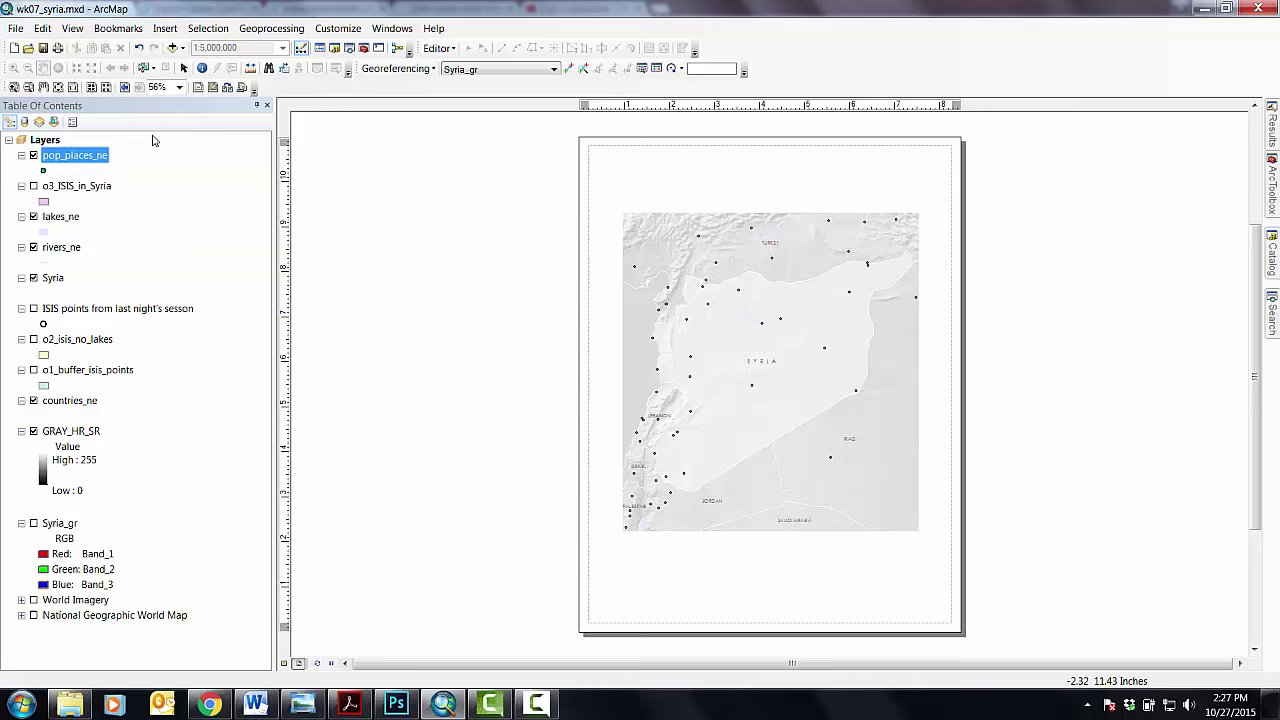
# Open the query builder for pop_places_ne, then cancel out of it and Layer Properties.
pyautogui.doubleClick(88, 158)
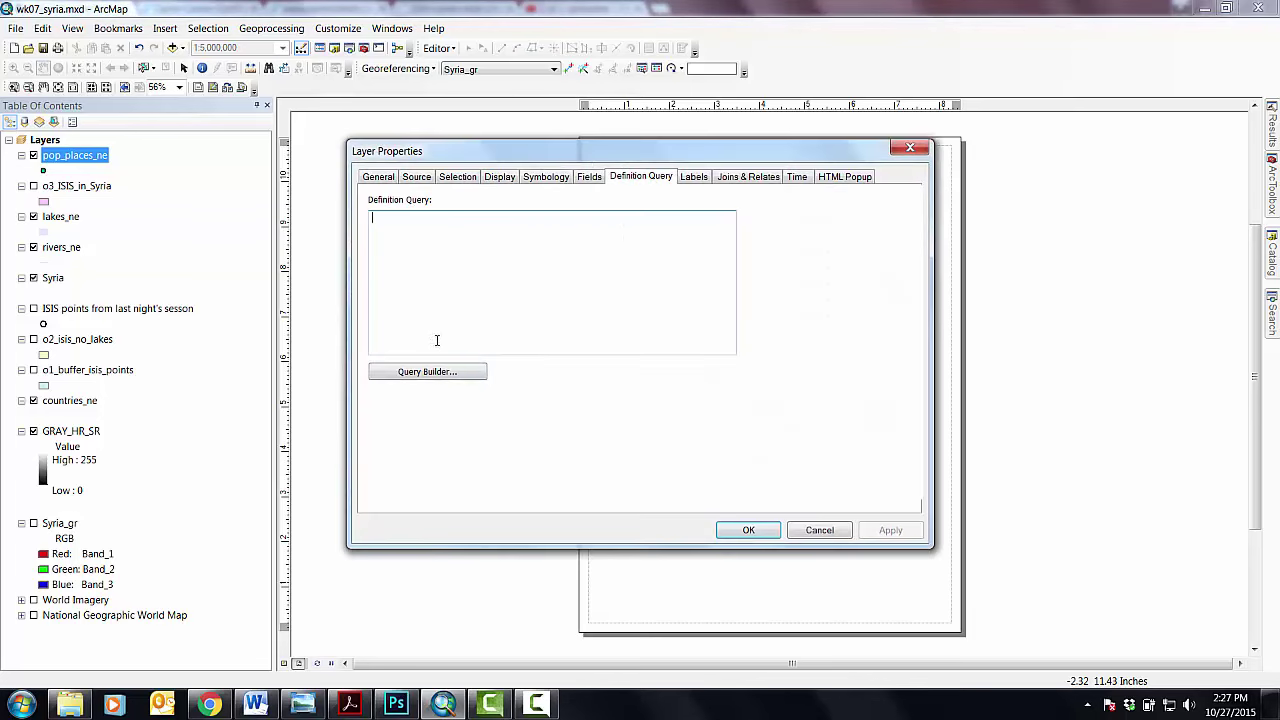
pyautogui.click(425, 372)
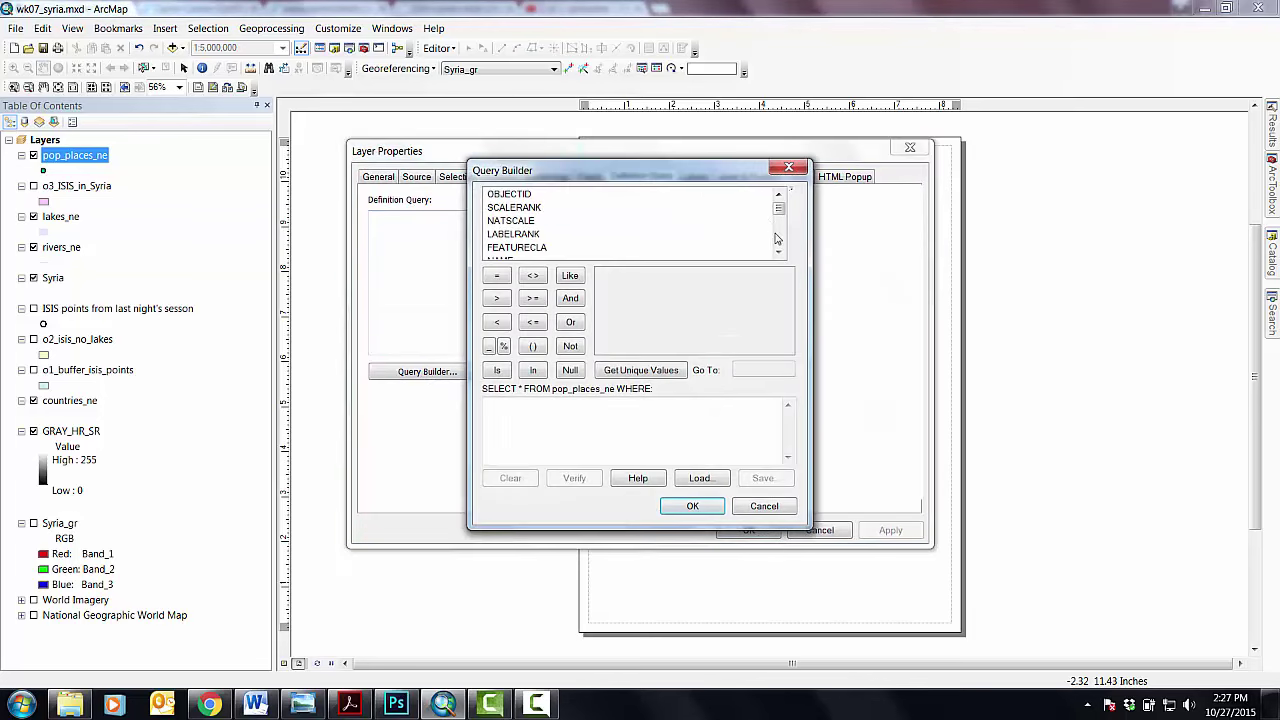
pyautogui.scroll(-7, 776, 238)
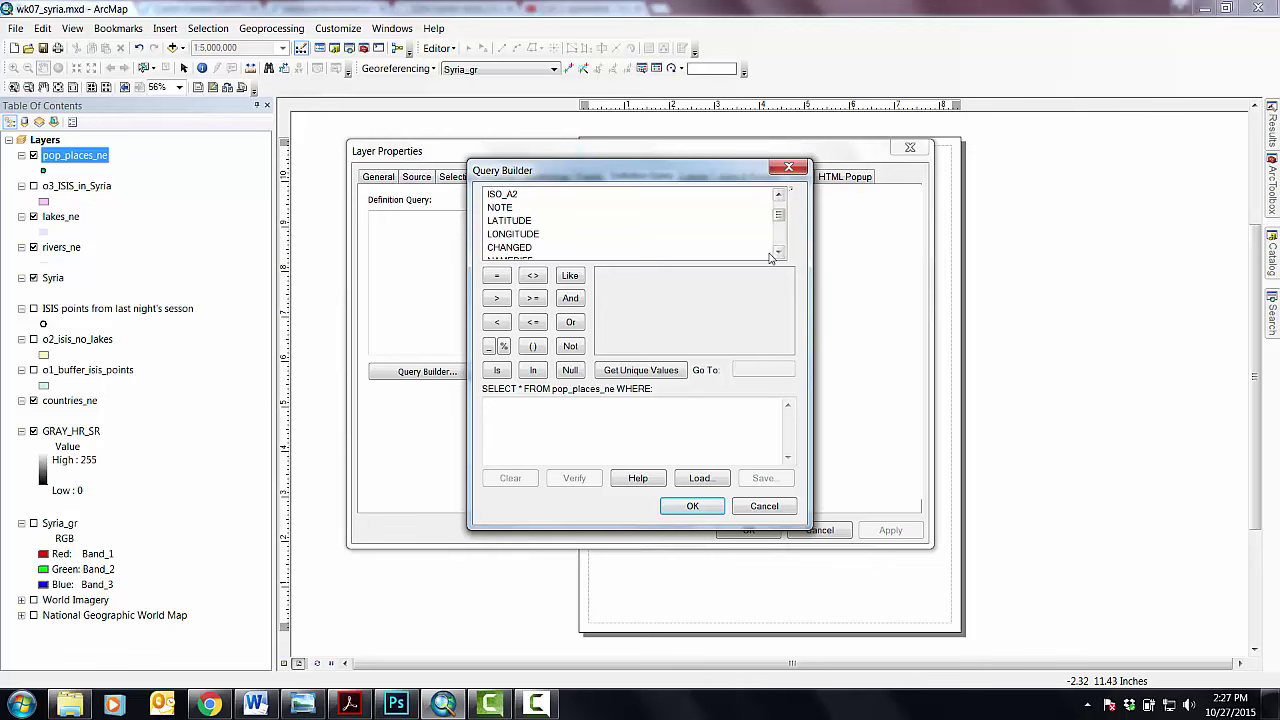
pyautogui.click(779, 253)
pyautogui.click(779, 253)
pyautogui.click(779, 253)
pyautogui.click(779, 253)
pyautogui.click(779, 253)
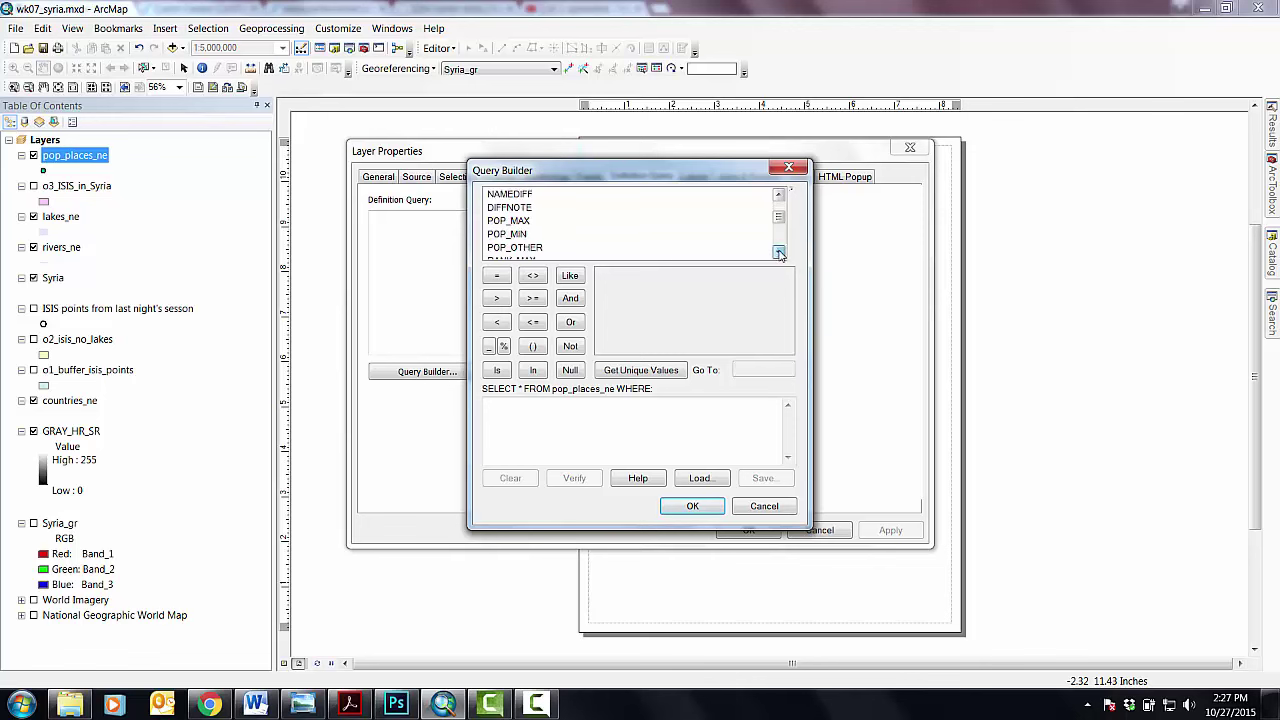
pyautogui.click(779, 253)
pyautogui.click(764, 505)
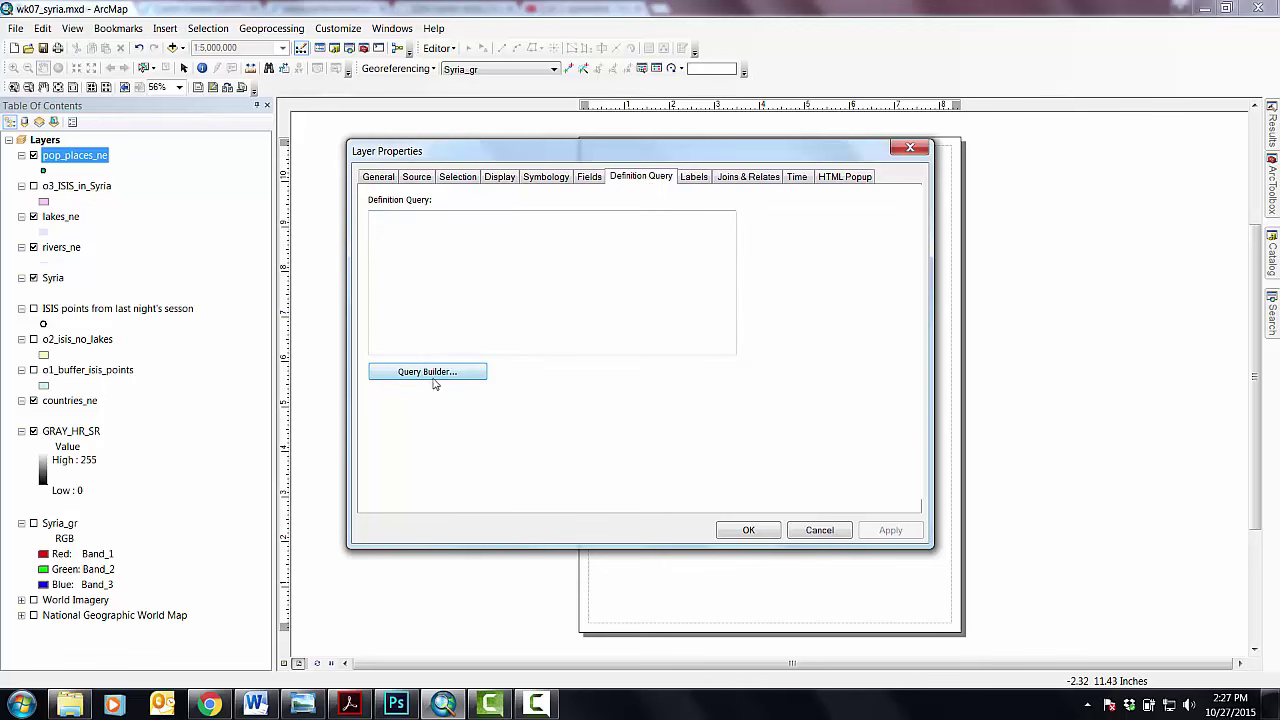
pyautogui.click(820, 529)
# Build the definition query ADM0NAME = 'Syria' from the unique values and apply it.
pyautogui.doubleClick(90, 157)
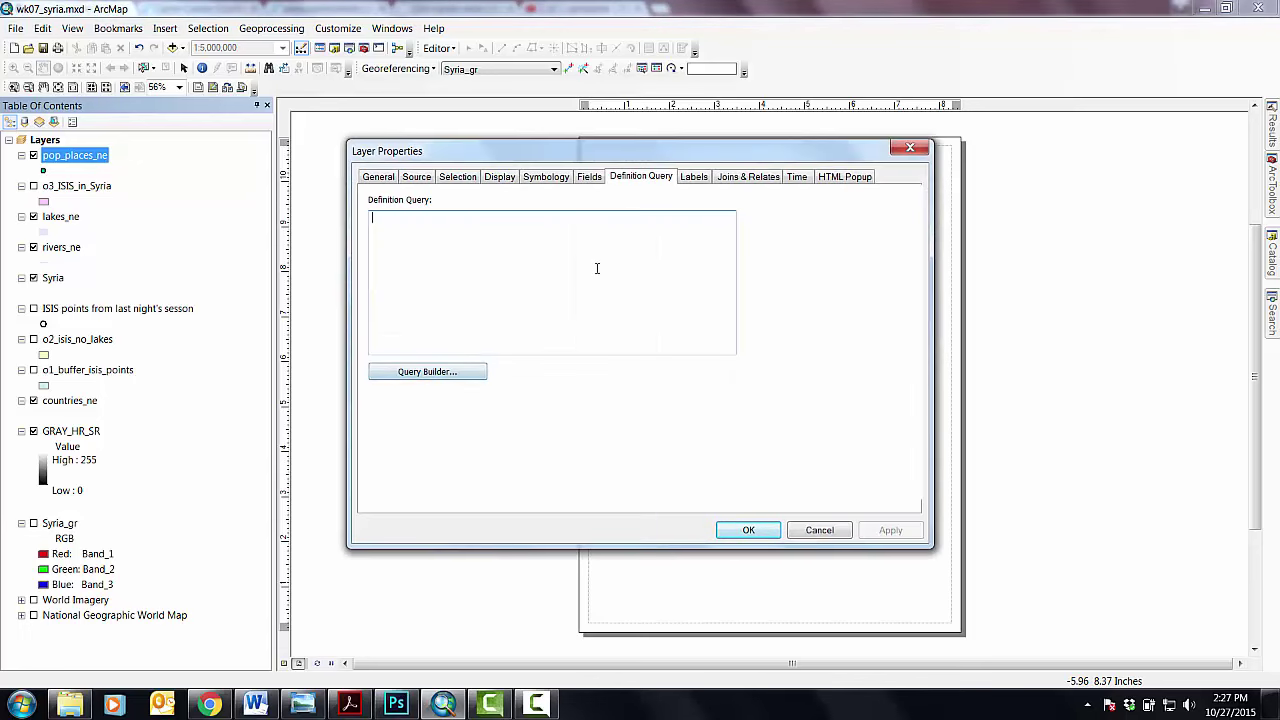
pyautogui.click(424, 372)
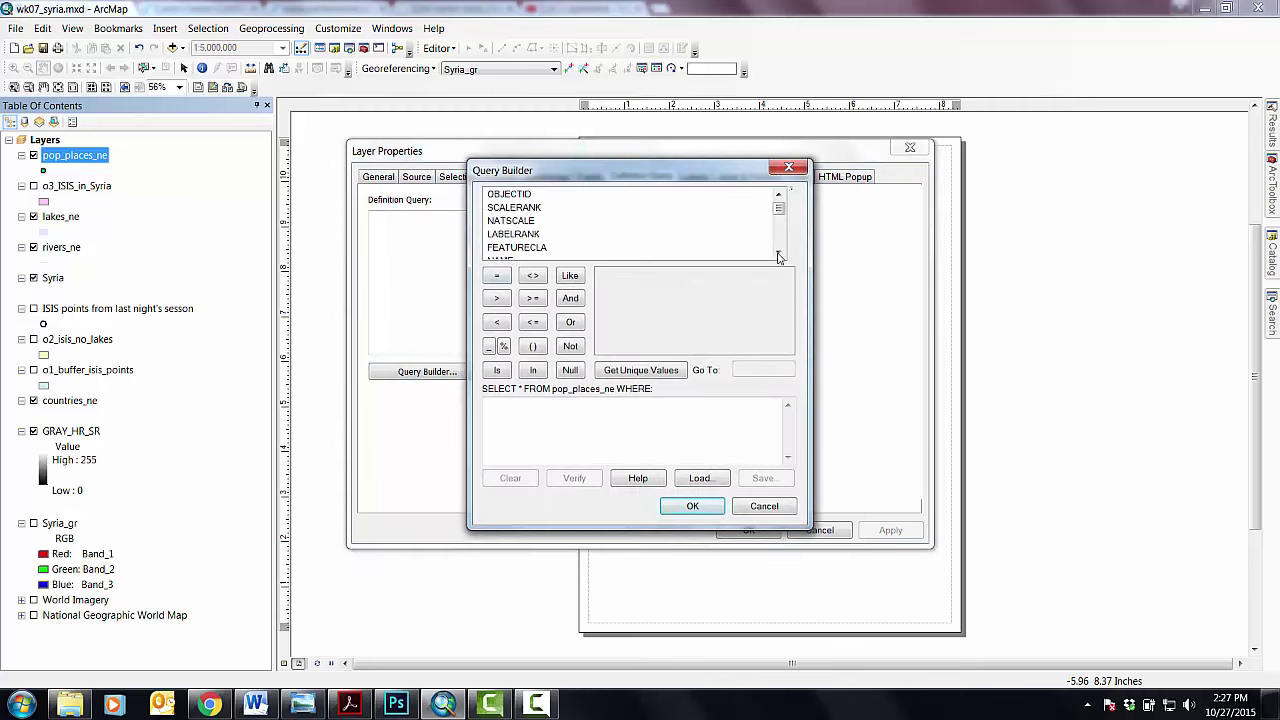
pyautogui.moveTo(779, 257); pyautogui.dragTo(782, 258)
pyautogui.click(501, 234)
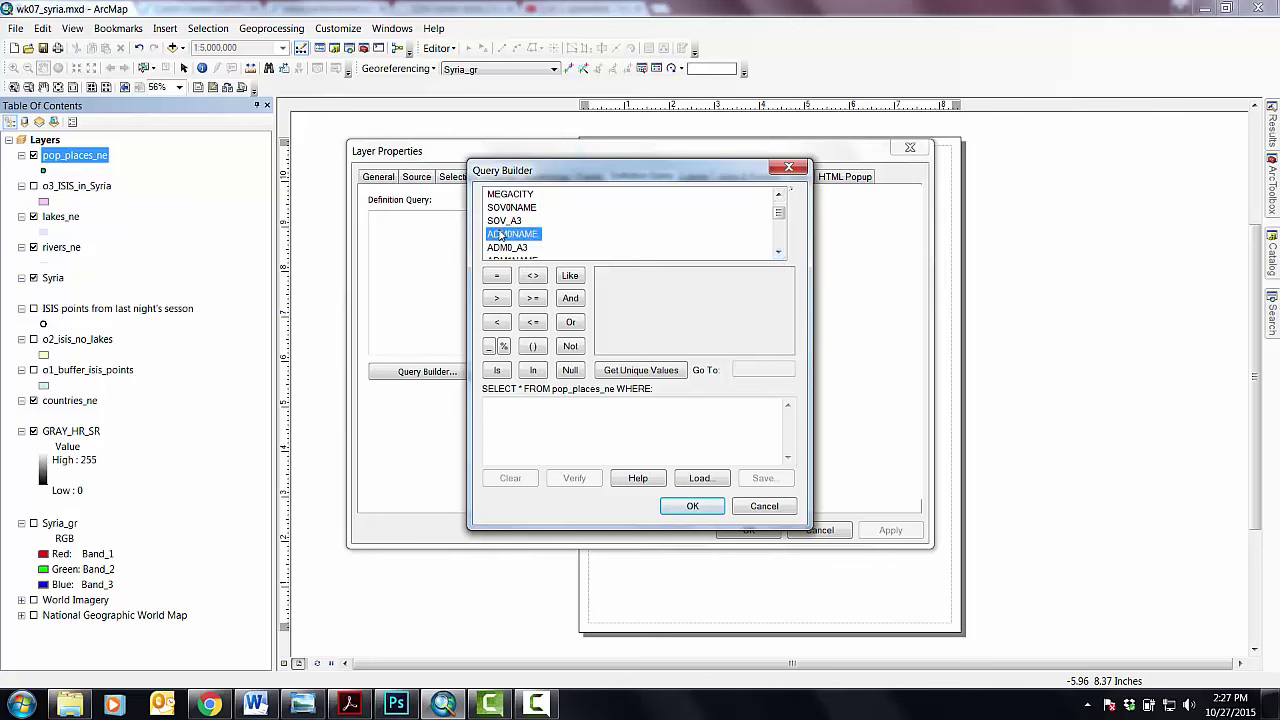
pyautogui.doubleClick(501, 234)
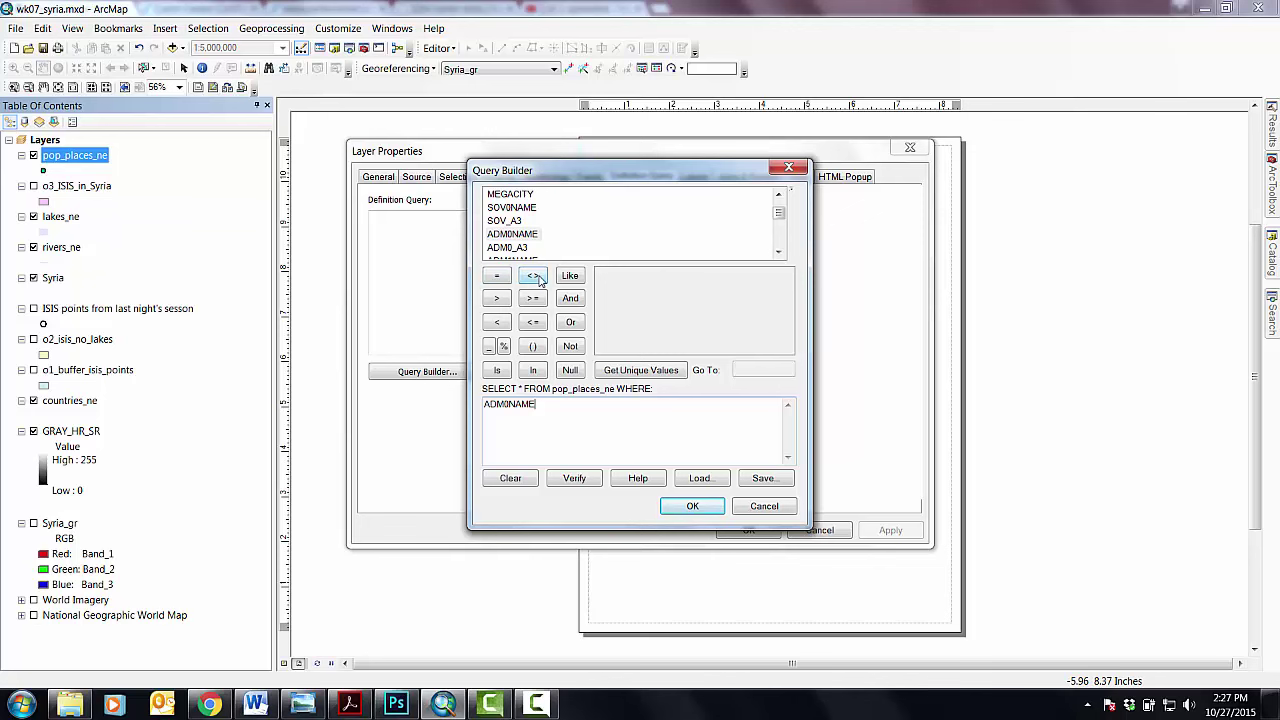
pyautogui.click(497, 276)
pyautogui.click(643, 372)
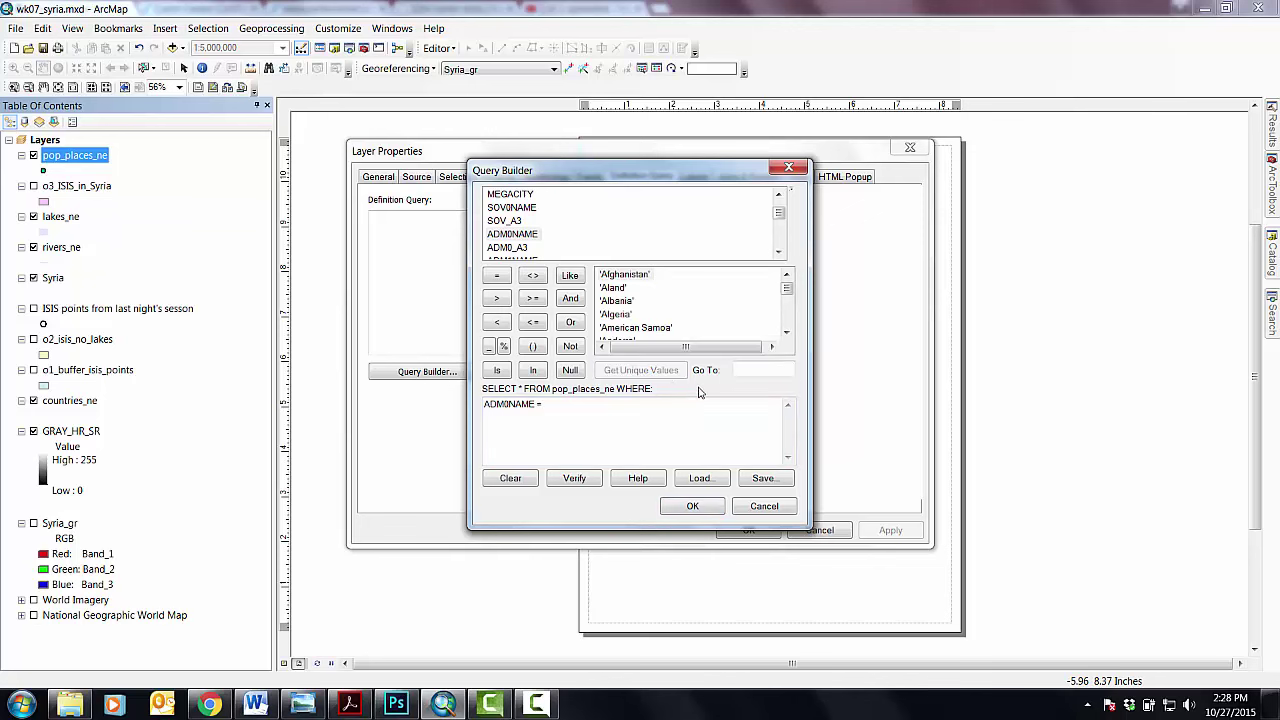
pyautogui.moveTo(789, 291); pyautogui.dragTo(787, 335)
pyautogui.click(787, 335)
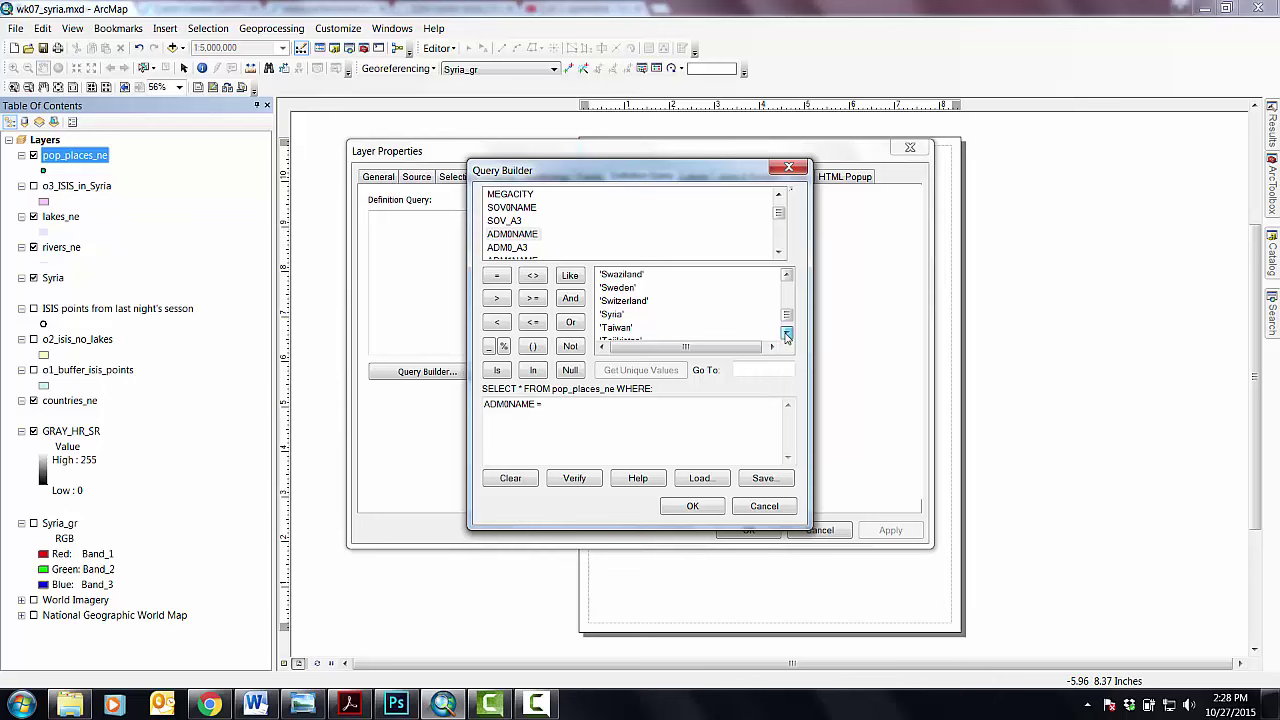
pyautogui.doubleClick(609, 316)
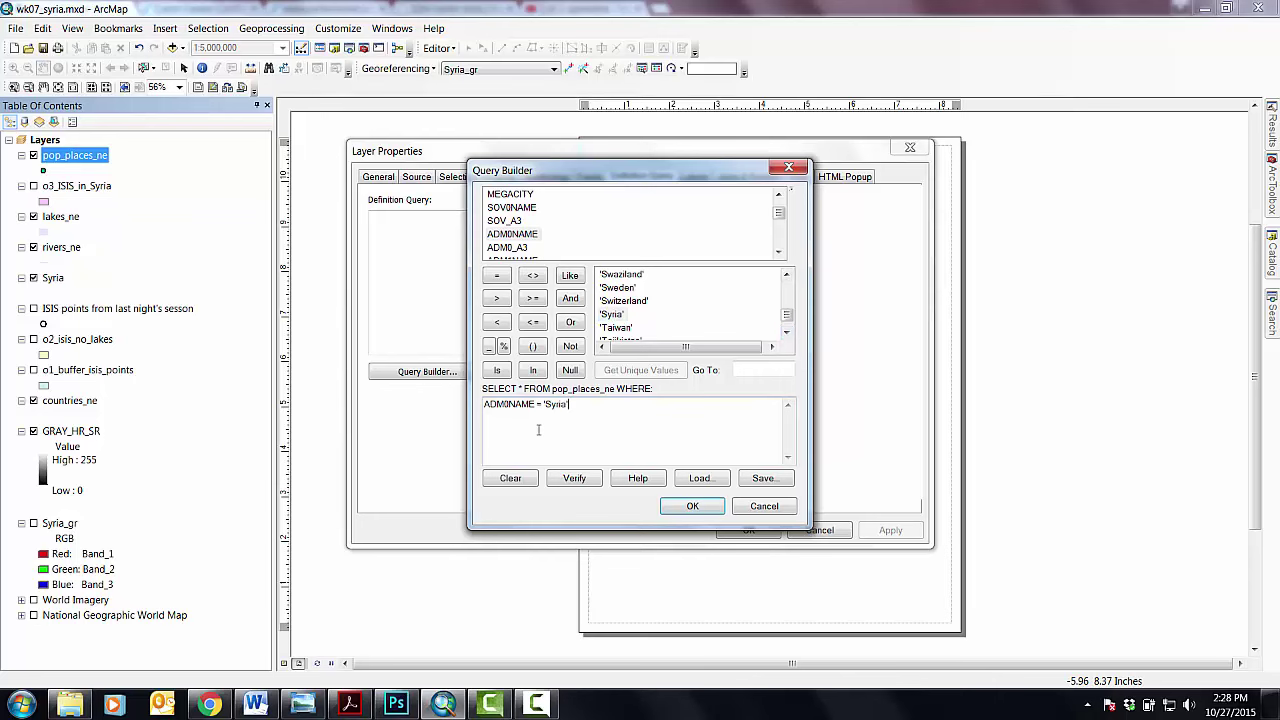
pyautogui.click(693, 507)
pyautogui.click(893, 530)
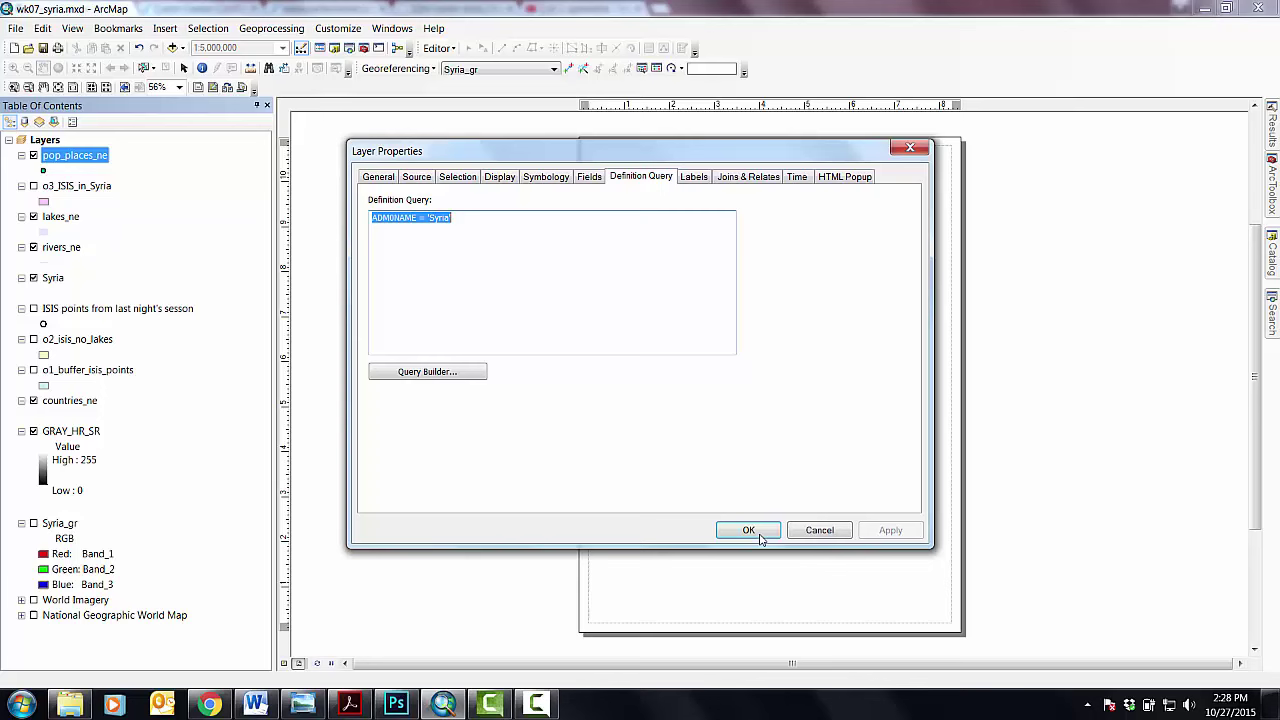
# Confirm the Syria filter, compare with the NYT map, and reopen pop_places_ne properties.
pyautogui.click(749, 531)
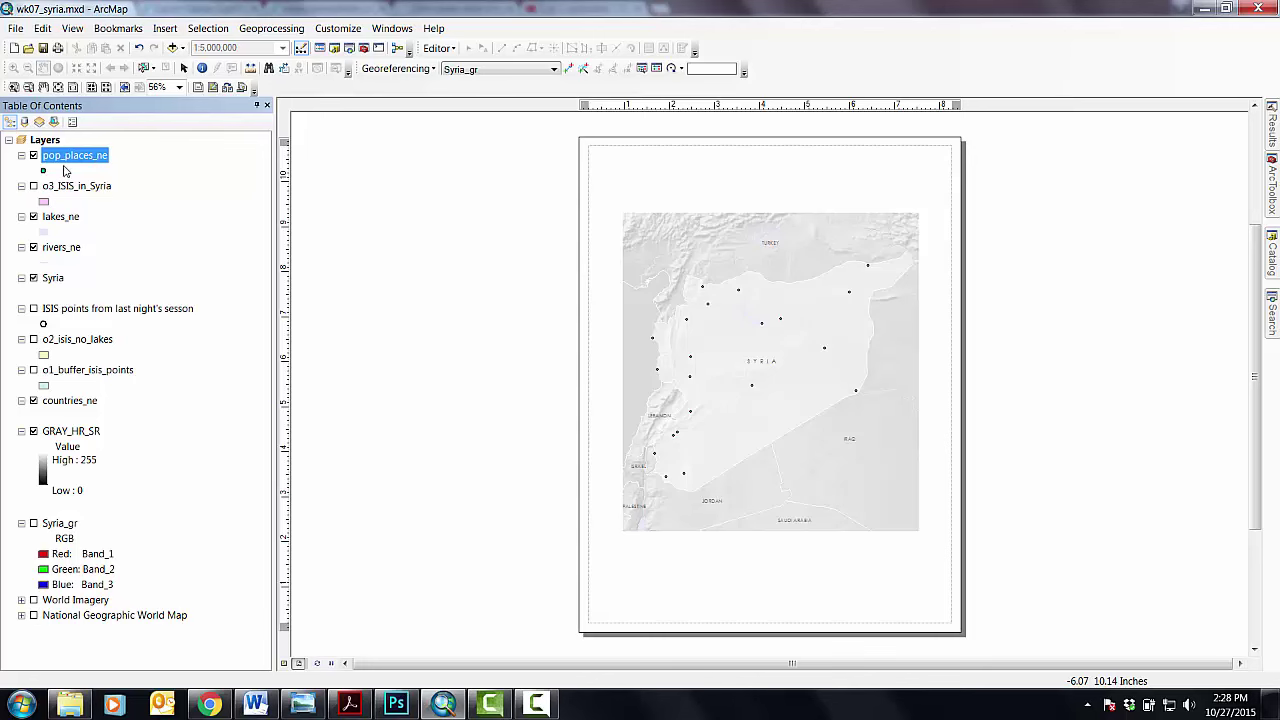
pyautogui.click(209, 704)
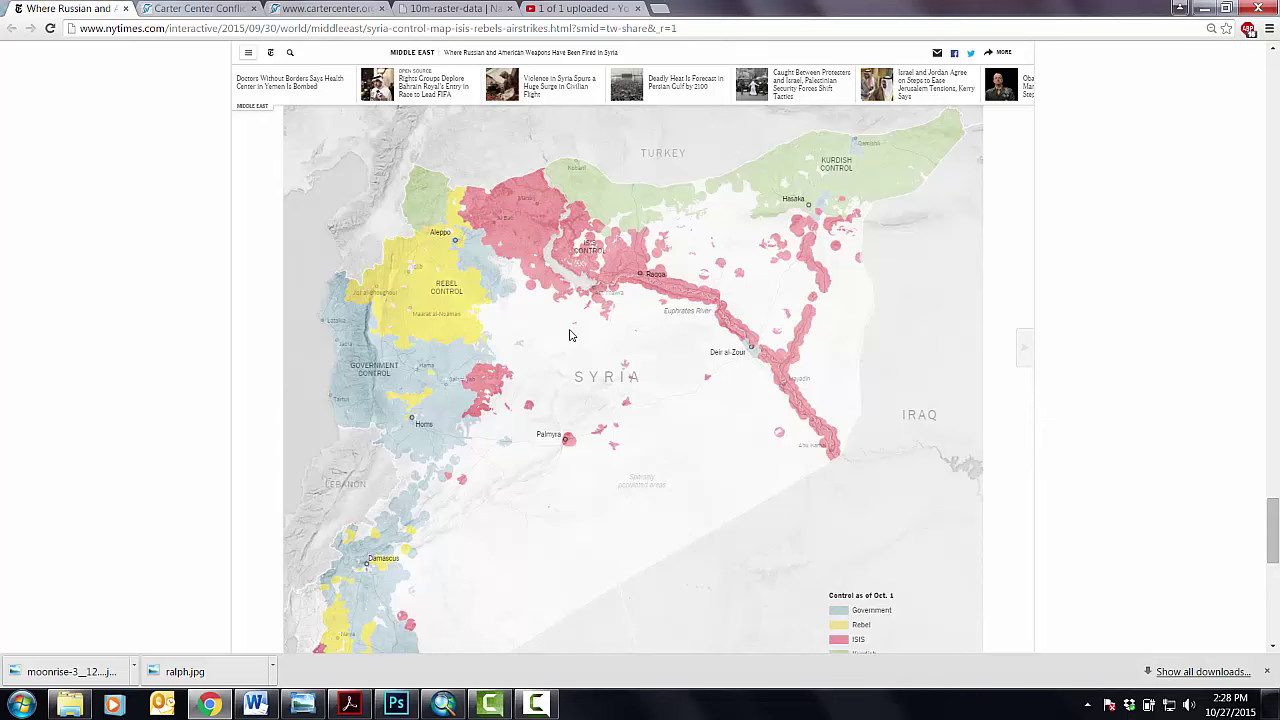
pyautogui.click(443, 704)
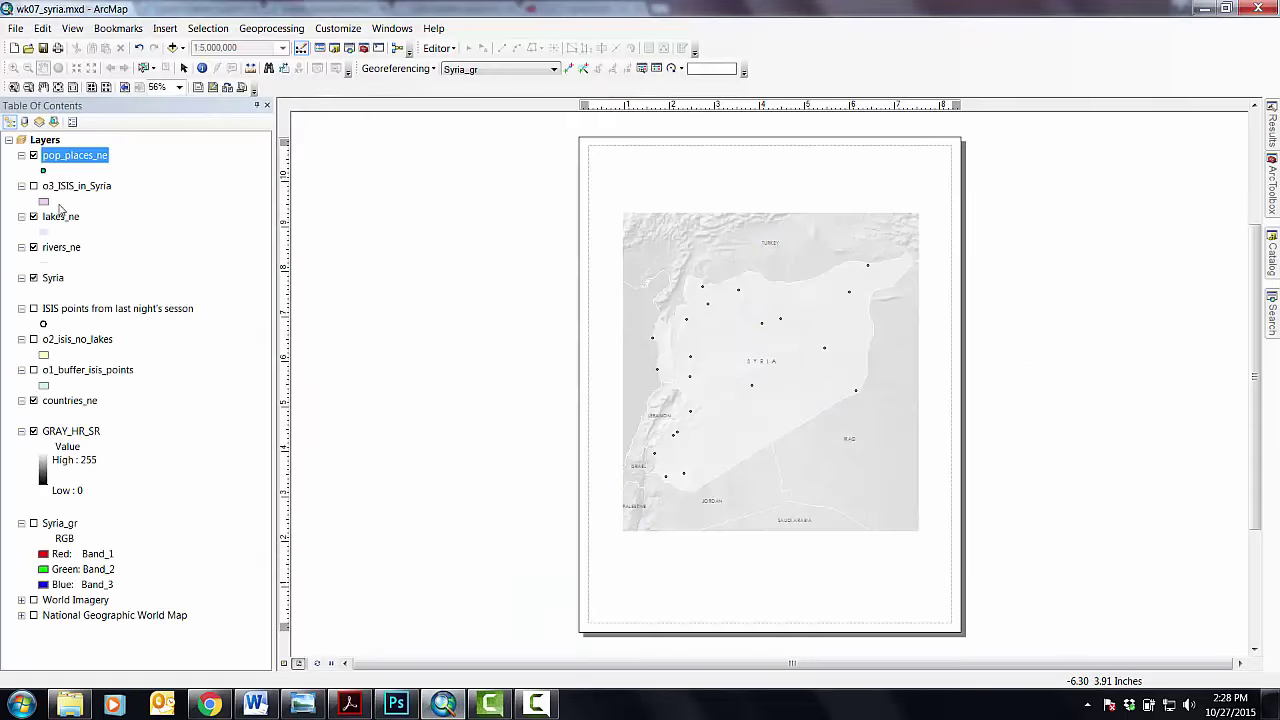
pyautogui.doubleClick(58, 158)
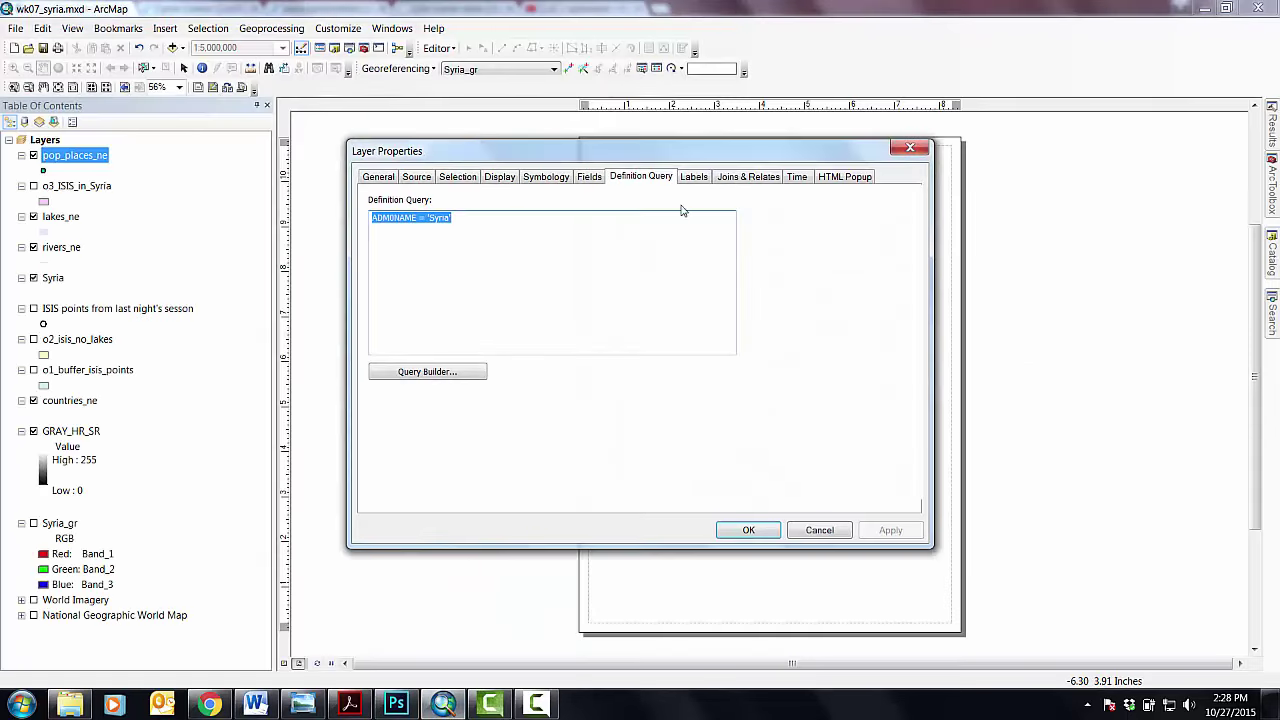
# Set the pop_places_ne circle symbol's fill to No Color, keeping the black outline, and apply.
pyautogui.click(556, 180)
pyautogui.click(573, 252)
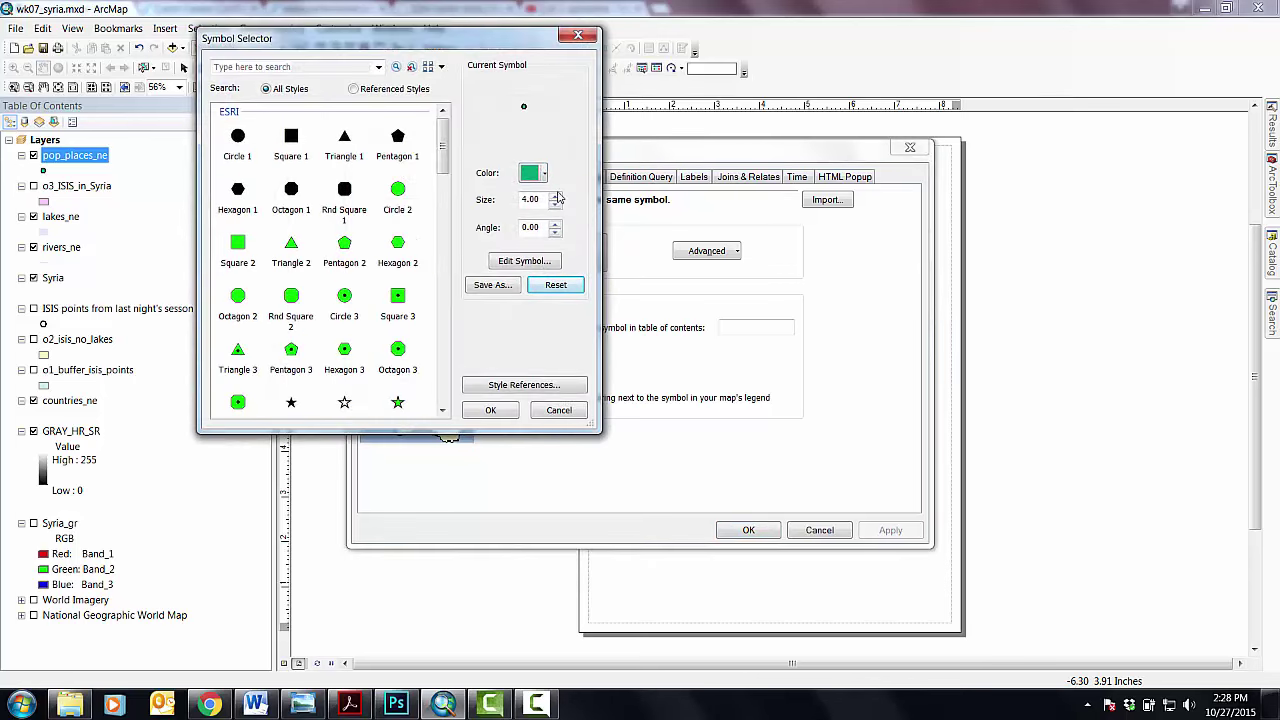
pyautogui.click(547, 260)
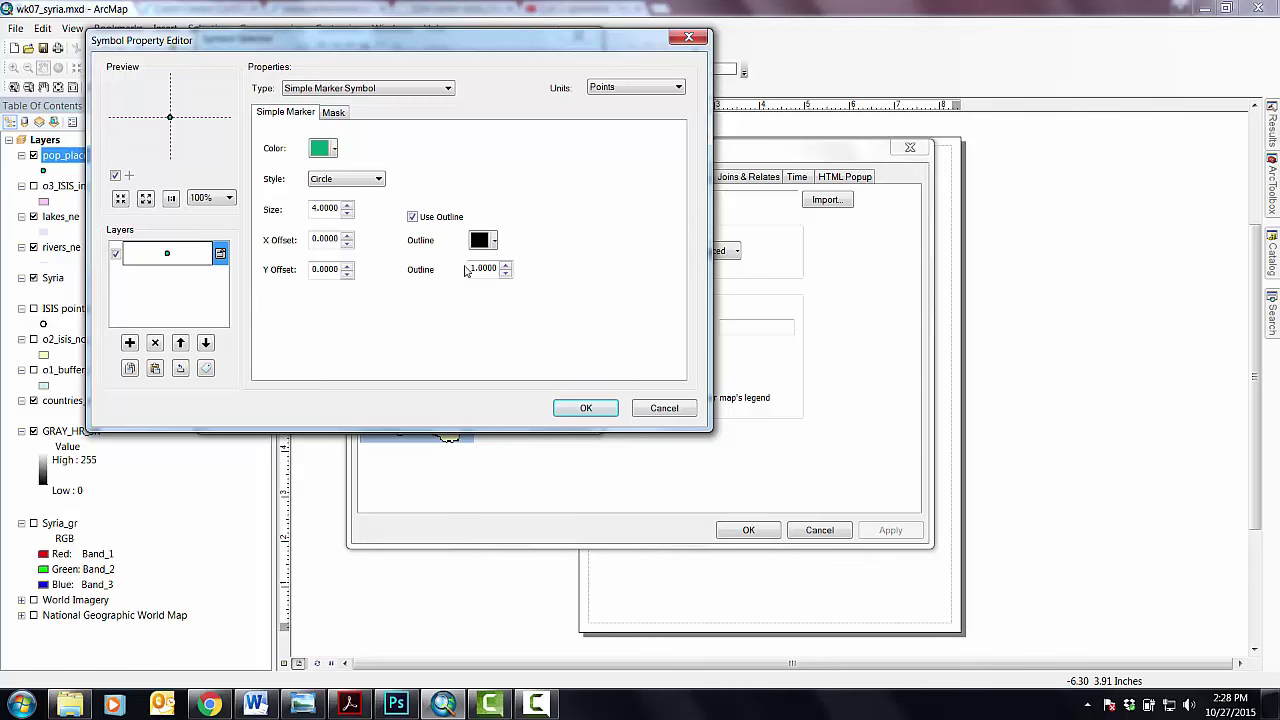
pyautogui.click(331, 149)
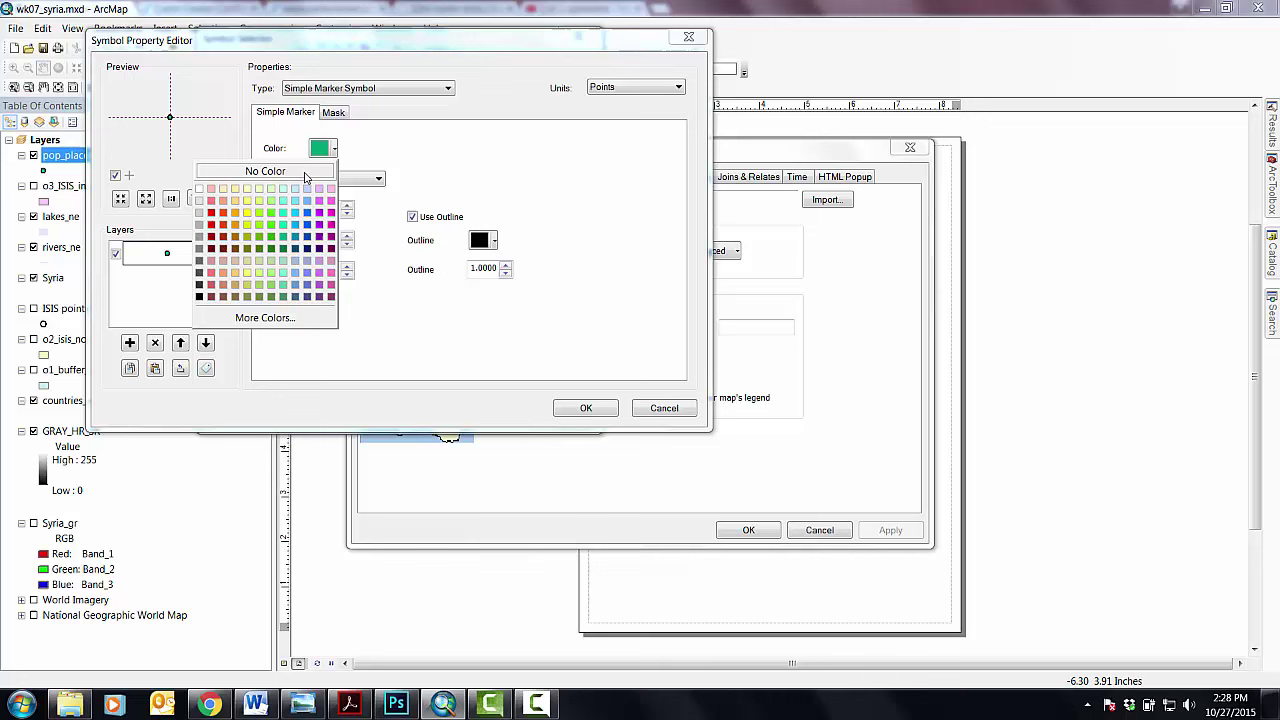
pyautogui.click(336, 168)
pyautogui.click(590, 418)
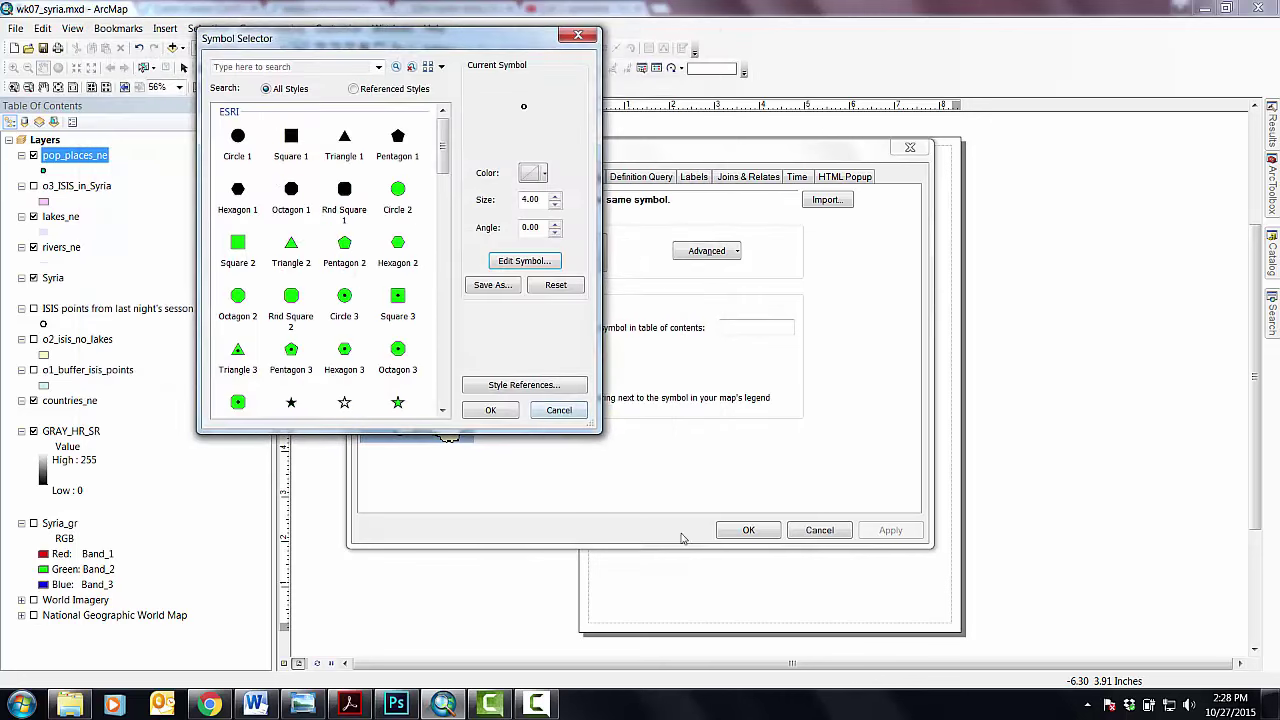
pyautogui.click(490, 410)
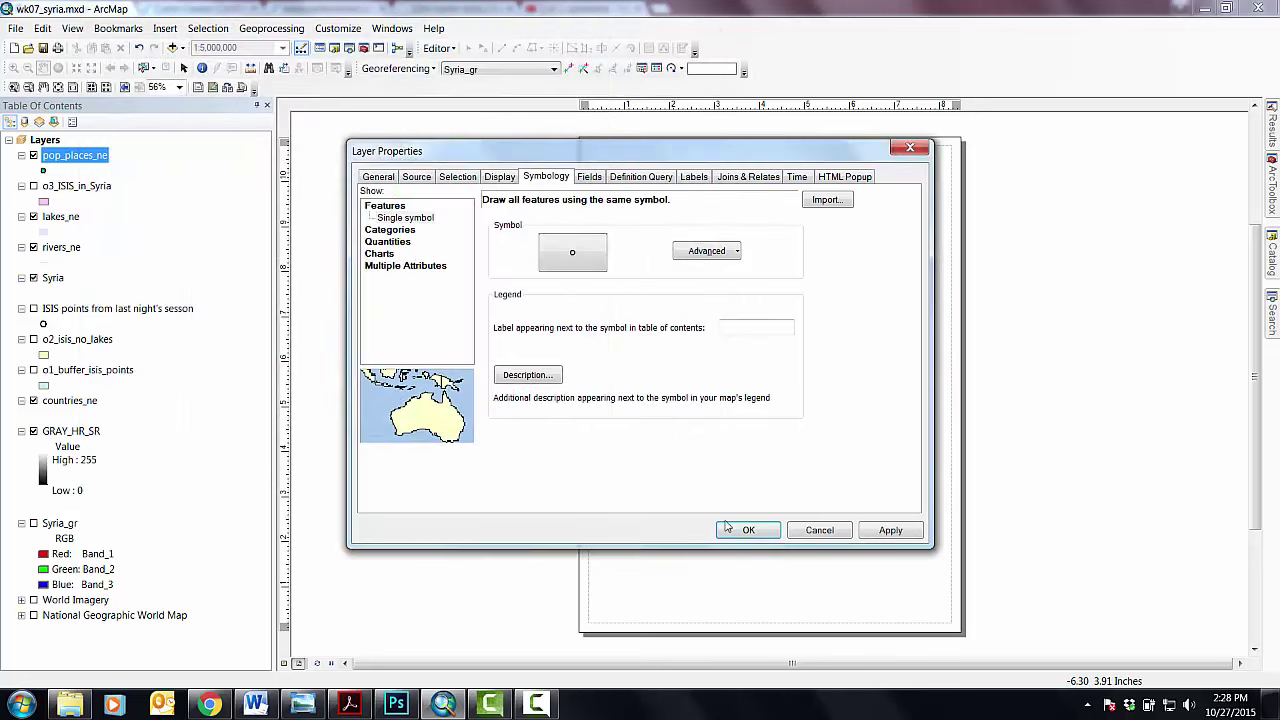
pyautogui.click(748, 530)
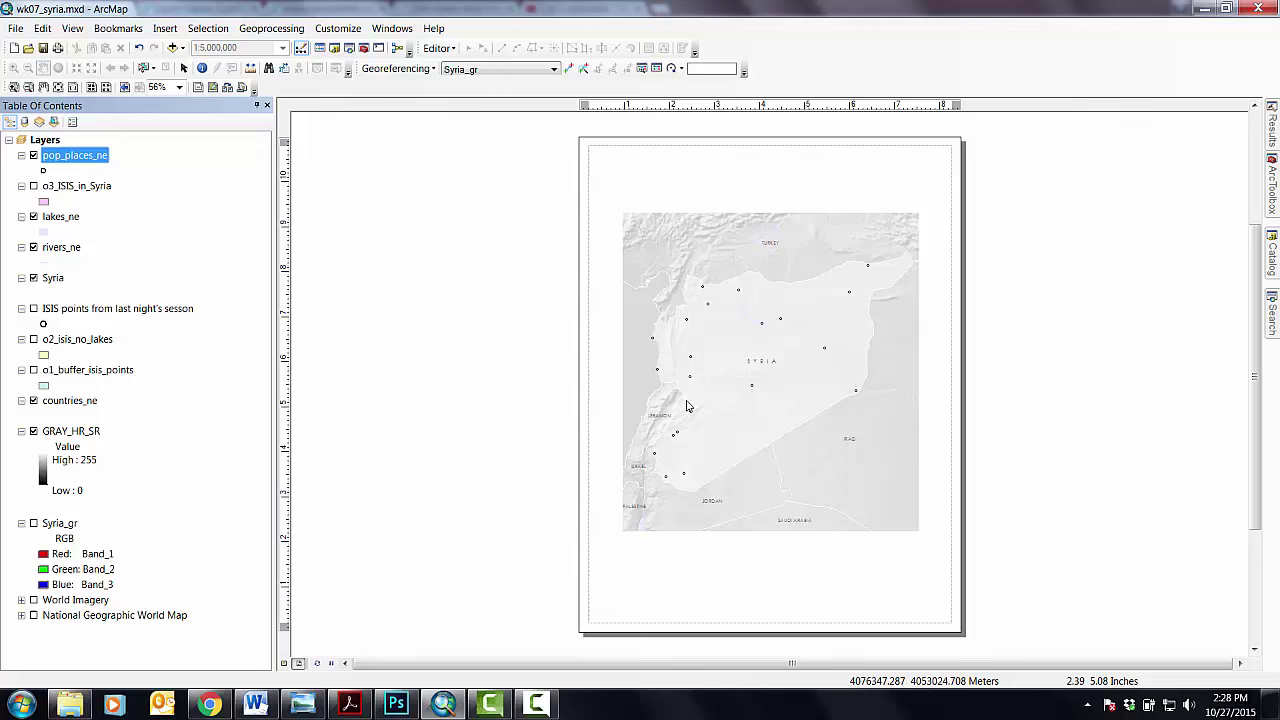
pyautogui.rightClick(80, 164)
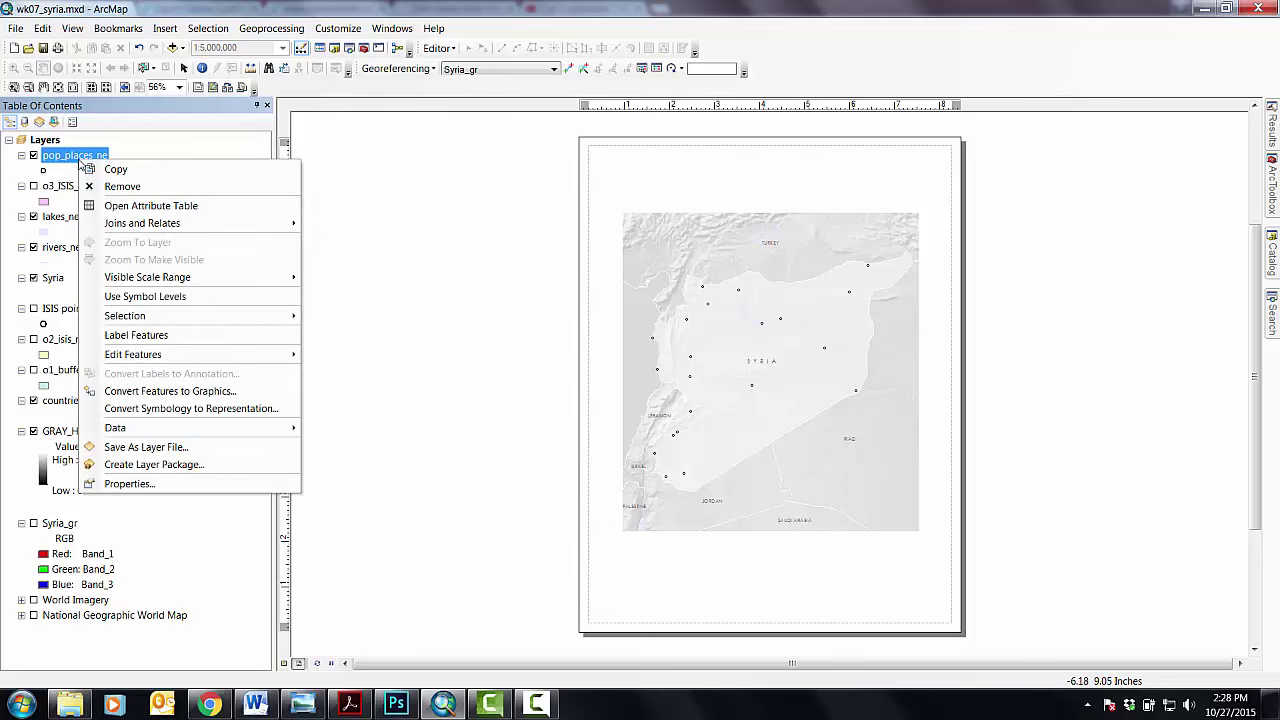
pyautogui.click(80, 484)
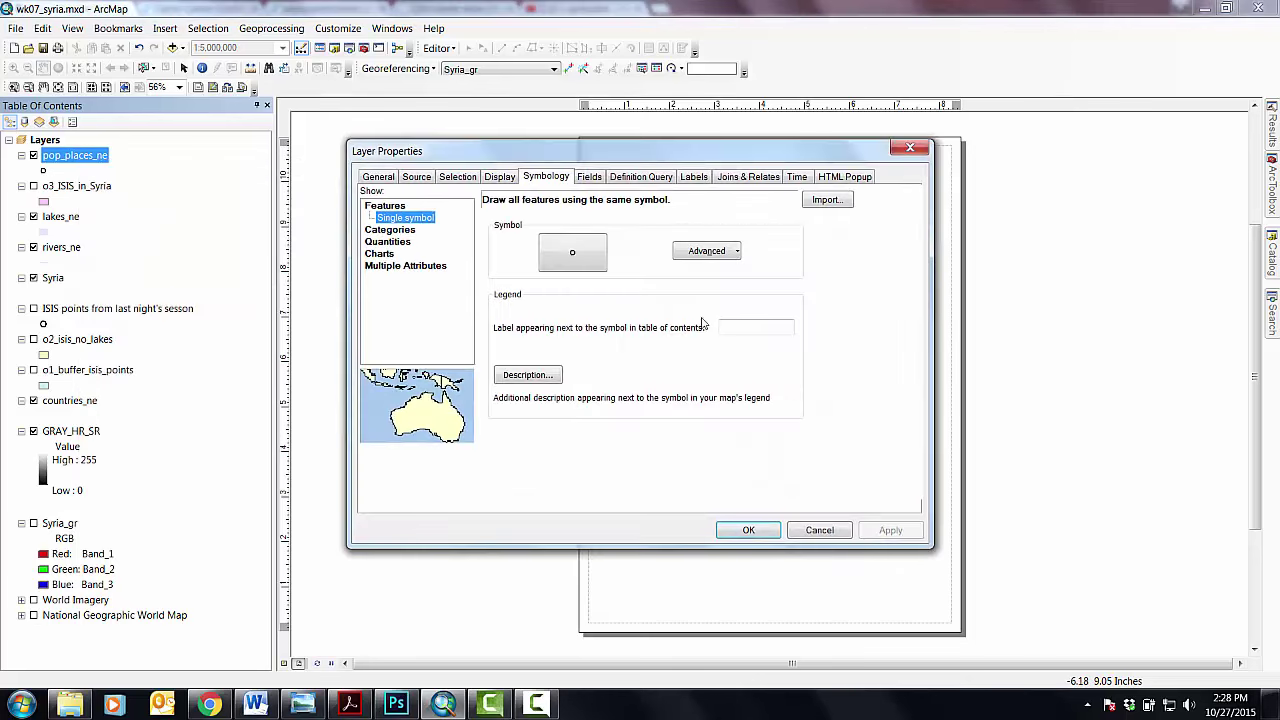
pyautogui.click(693, 178)
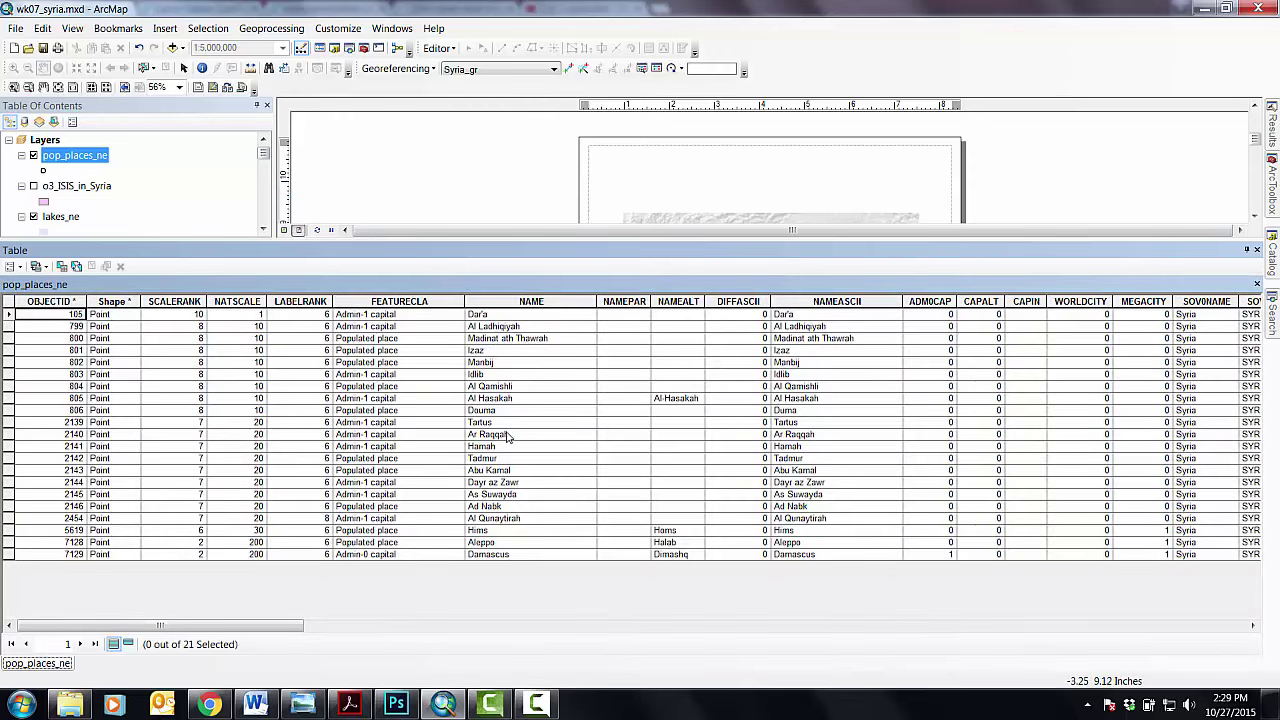
pyautogui.click(1257, 250)
pyautogui.rightClick(105, 160)
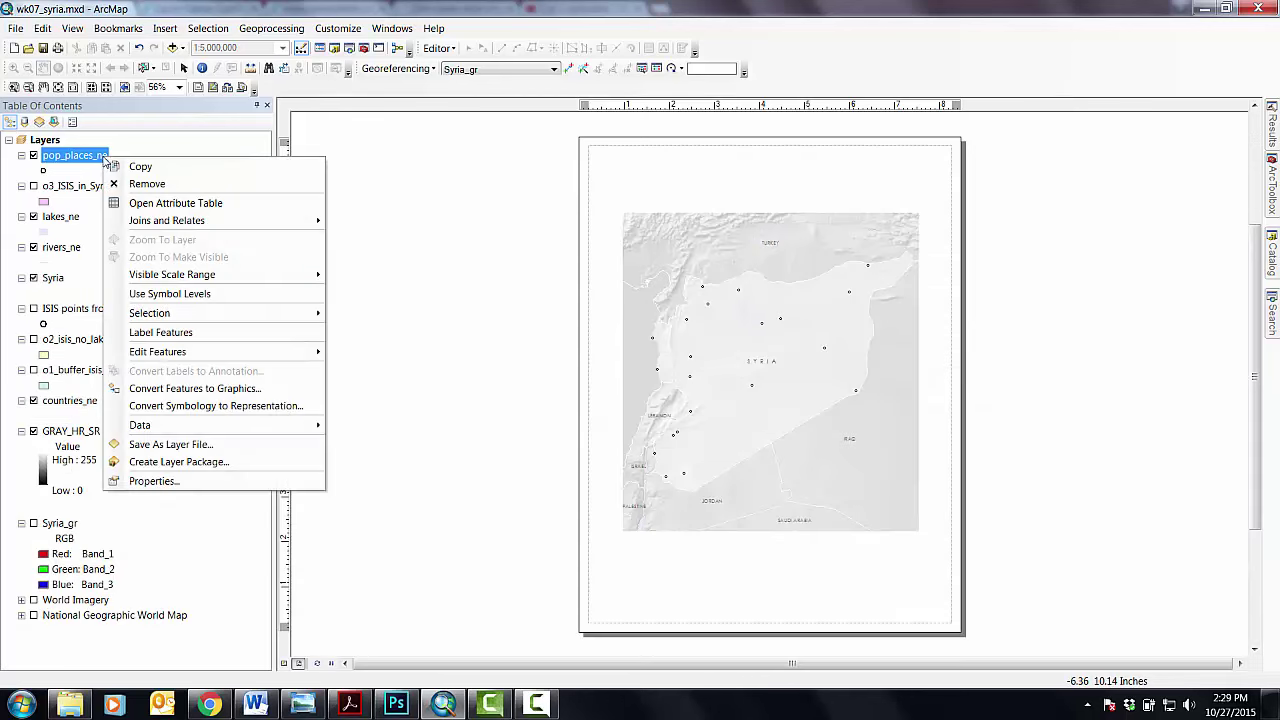
# Turn on NAME labels for the pop_places_ne layer and apply them to the map.
pyautogui.click(164, 495)
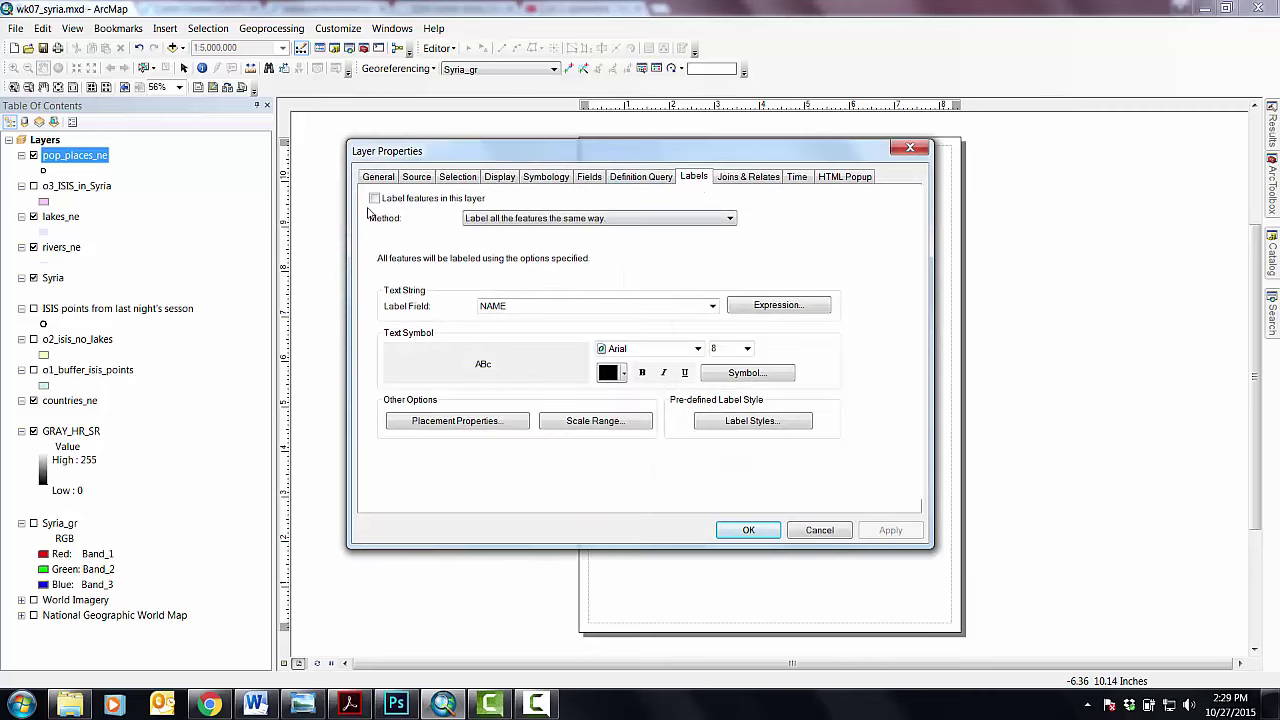
pyautogui.click(375, 199)
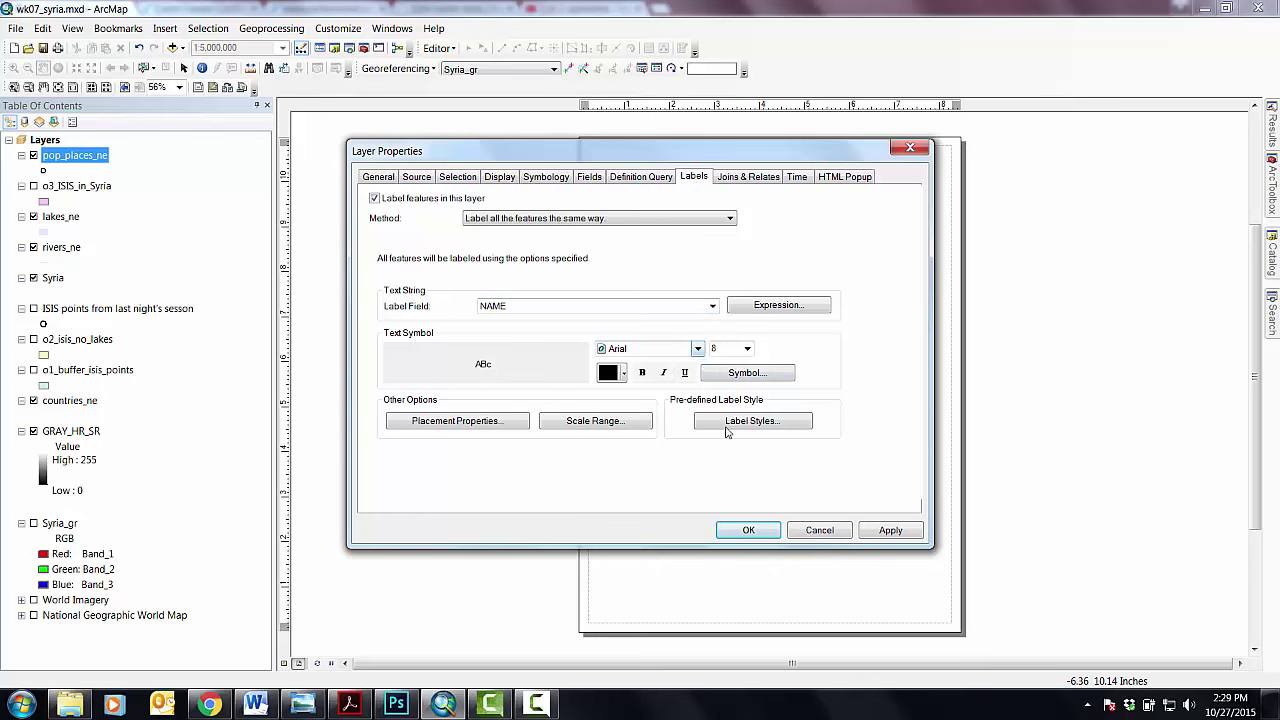
pyautogui.click(890, 530)
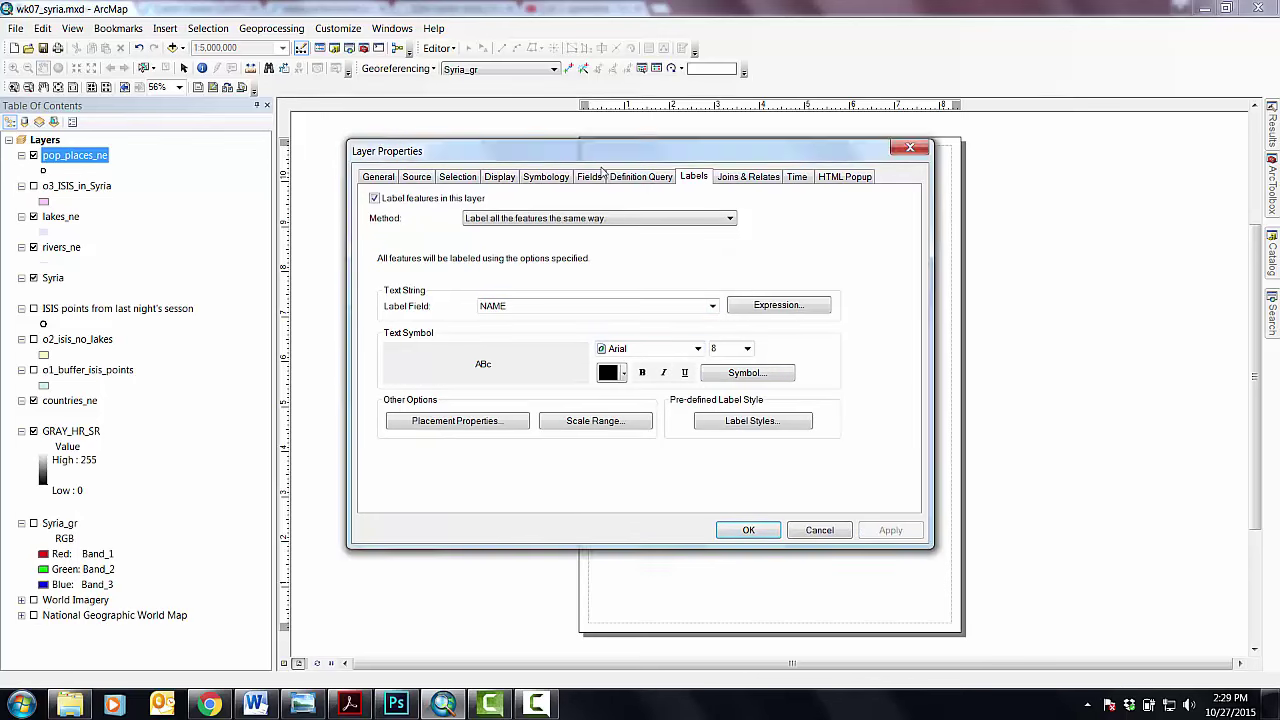
pyautogui.moveTo(669, 160); pyautogui.dragTo(323, 175)
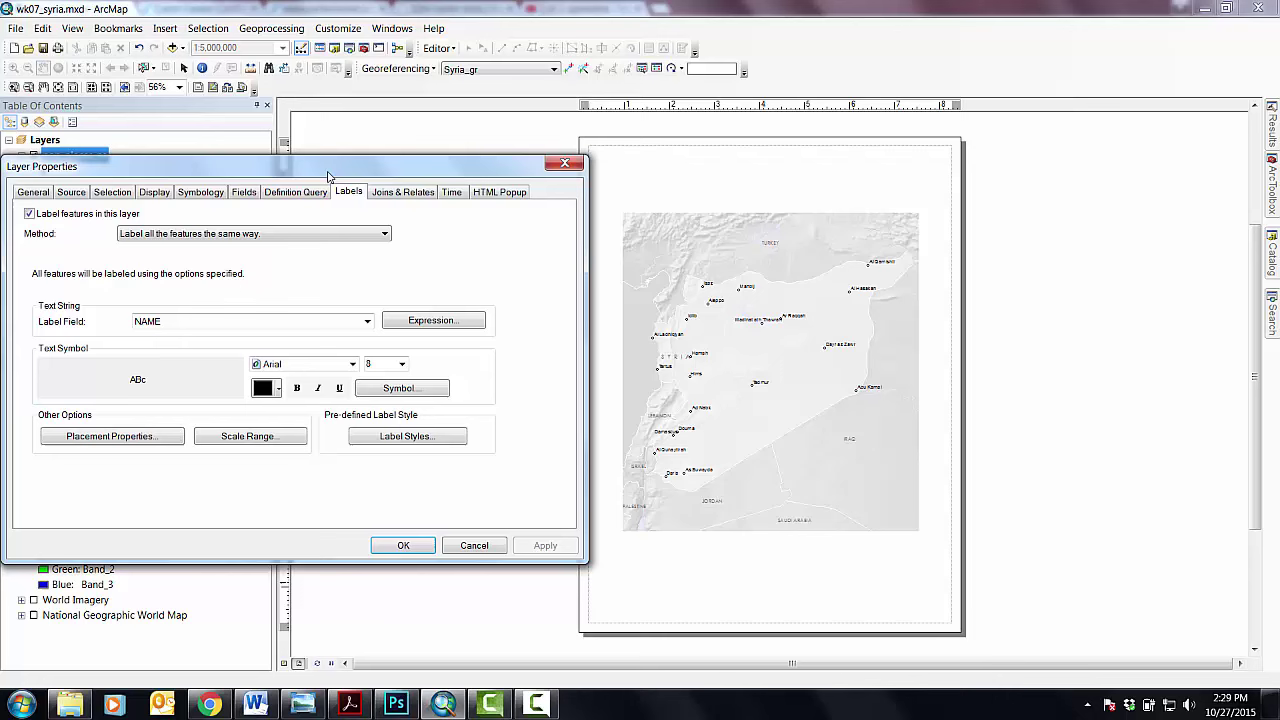
# Change the label font to Century Gothic and apply it.
pyautogui.click(352, 364)
pyautogui.click(385, 444)
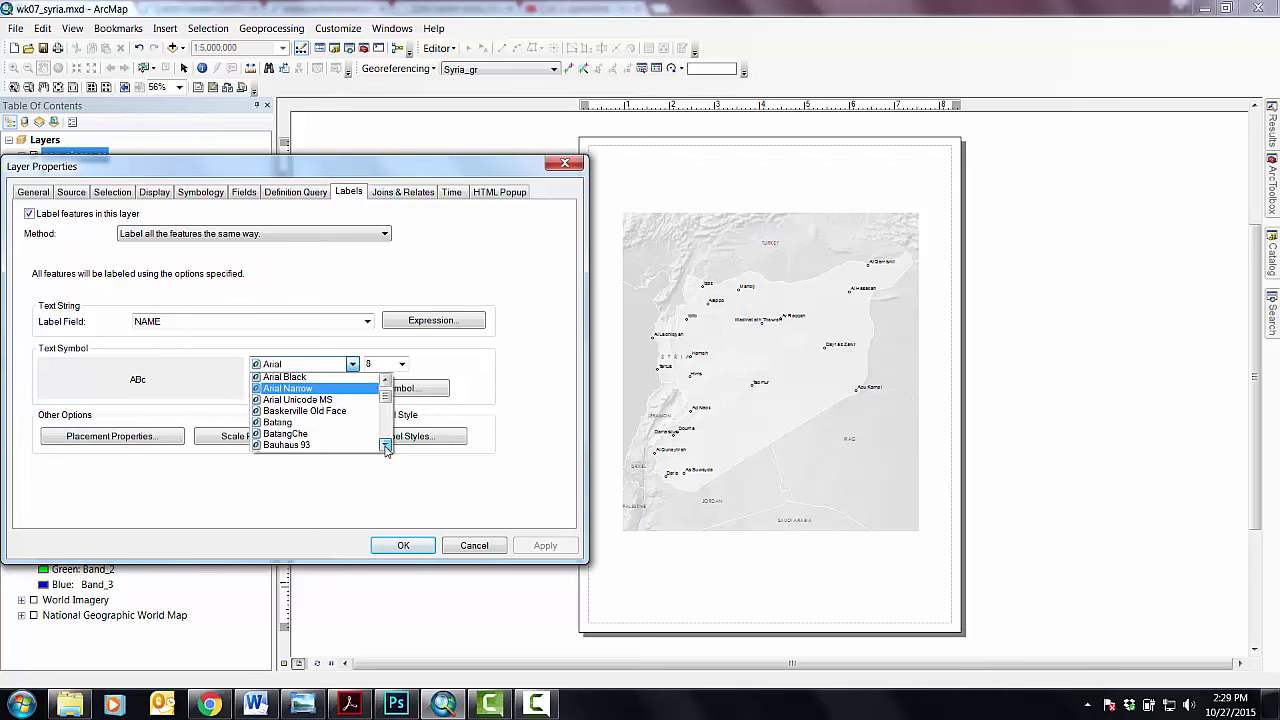
pyautogui.click(385, 444)
pyautogui.click(385, 444)
pyautogui.click(385, 445)
pyautogui.click(385, 445)
pyautogui.click(385, 445)
pyautogui.click(385, 445)
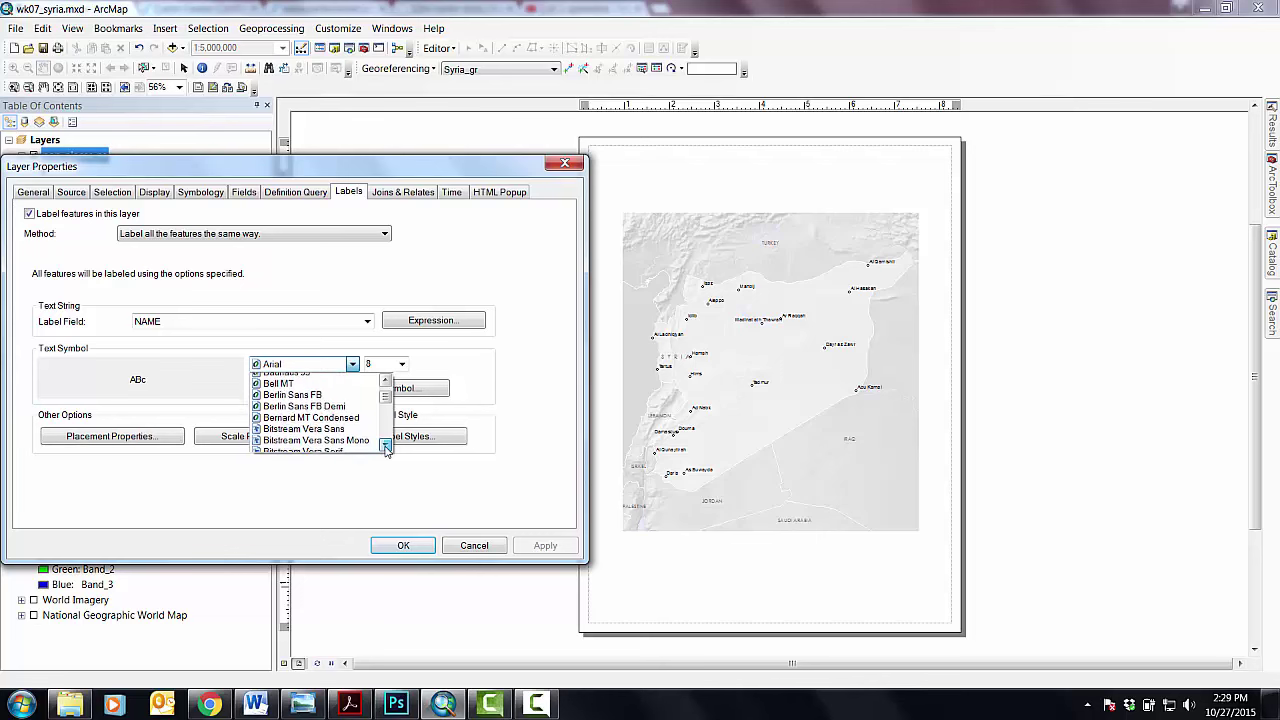
pyautogui.click(385, 445)
pyautogui.click(385, 445)
pyautogui.click(385, 445)
pyautogui.click(385, 446)
pyautogui.click(385, 446)
pyautogui.click(385, 446)
pyautogui.click(385, 446)
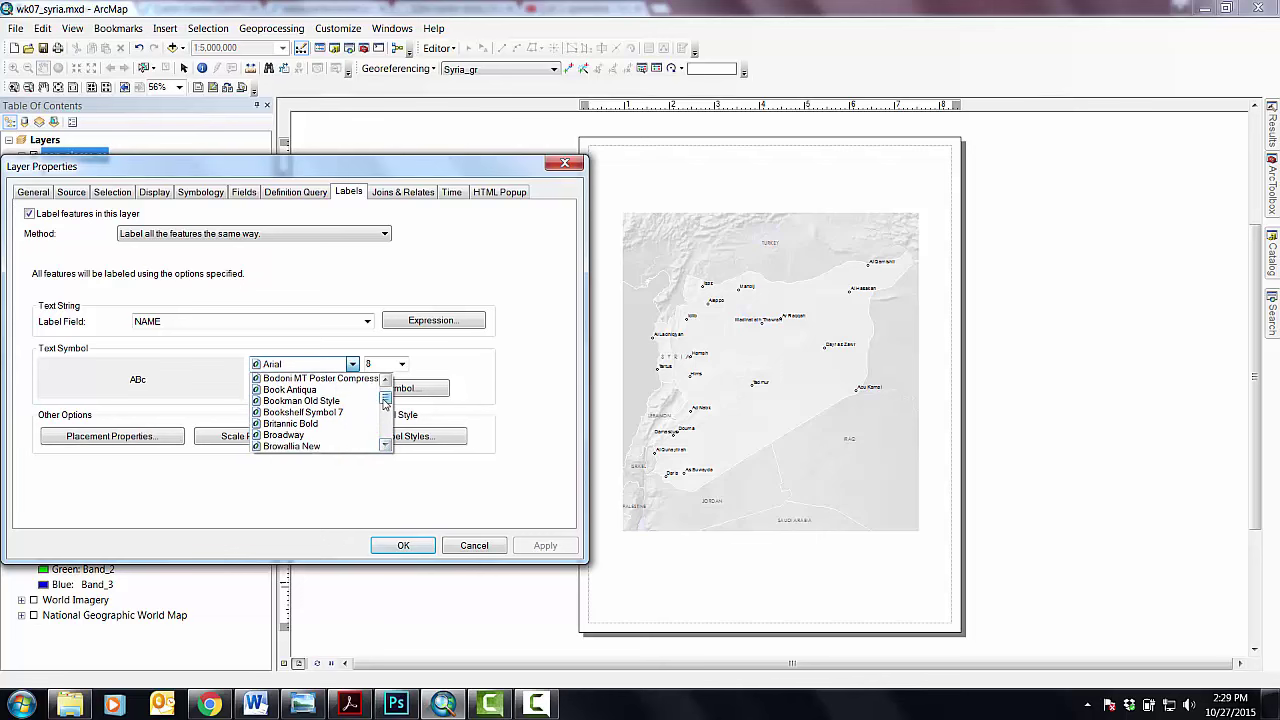
pyautogui.moveTo(385, 403); pyautogui.dragTo(386, 408)
pyautogui.click(385, 380)
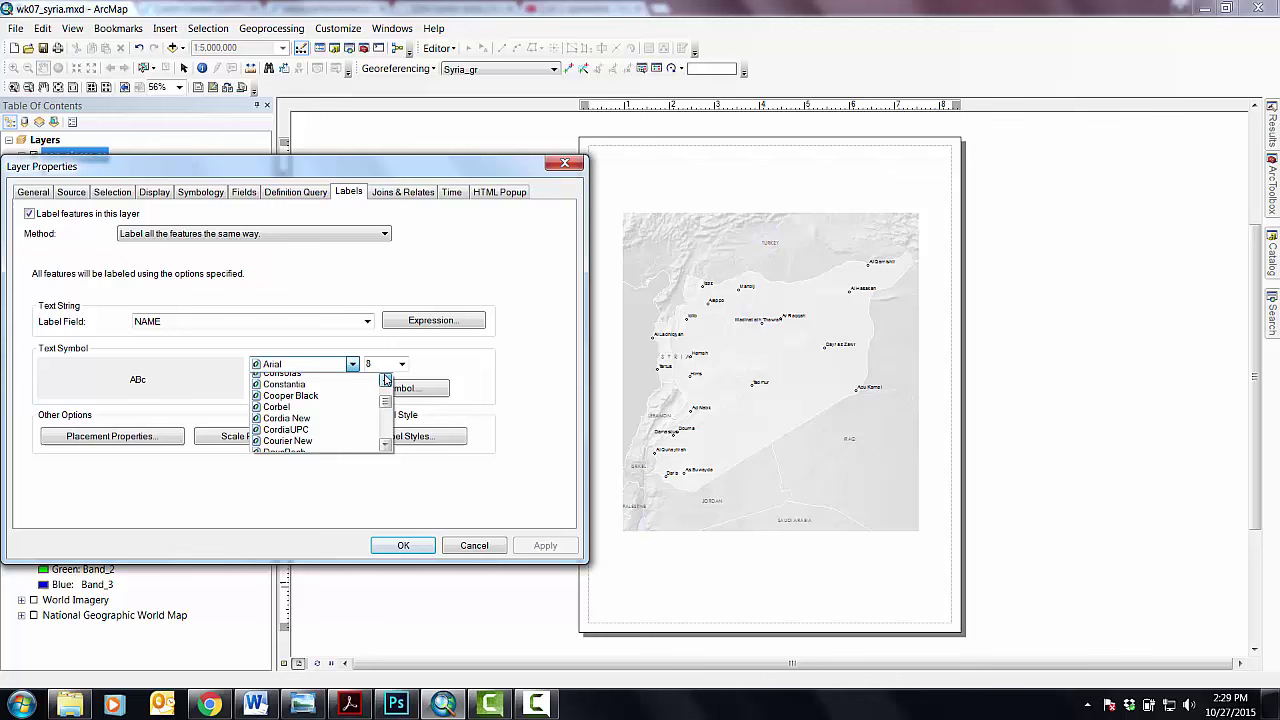
pyautogui.click(385, 380)
pyautogui.click(385, 380)
pyautogui.click(385, 380)
pyautogui.click(385, 380)
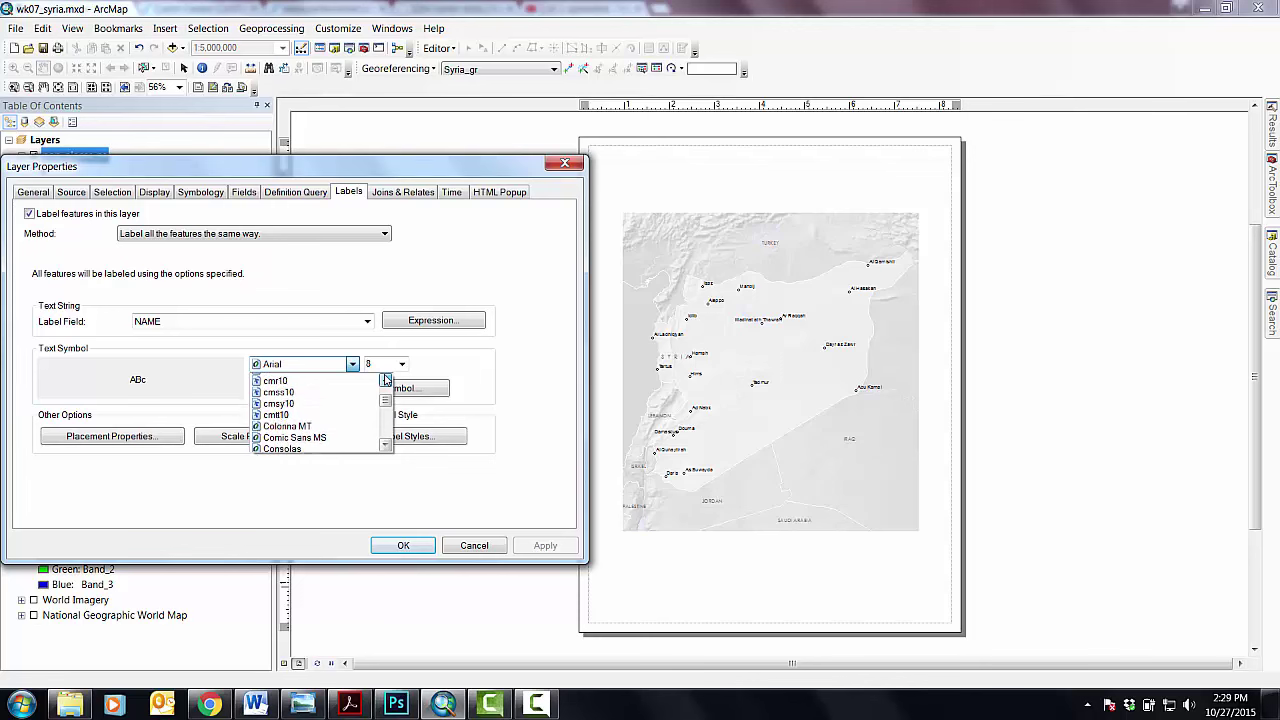
pyautogui.click(385, 380)
pyautogui.click(385, 380)
pyautogui.click(385, 380)
pyautogui.click(385, 380)
pyautogui.click(385, 380)
pyautogui.click(385, 380)
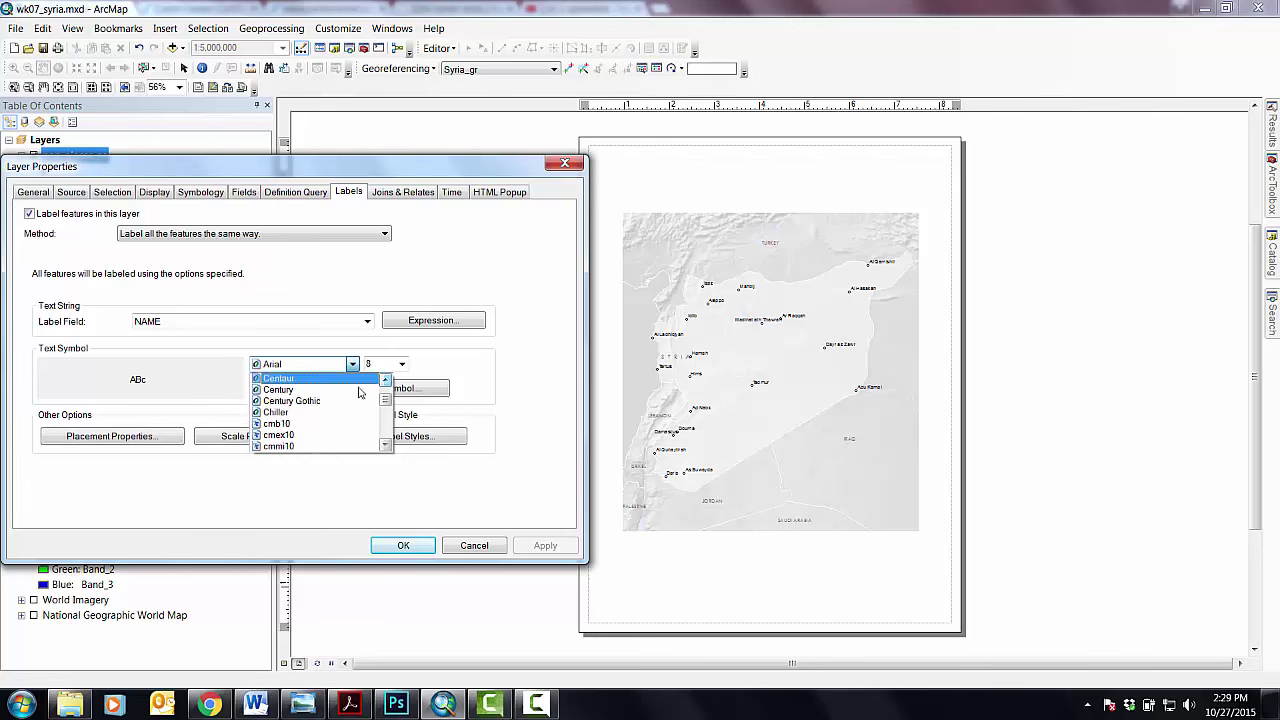
pyautogui.click(280, 404)
pyautogui.click(540, 546)
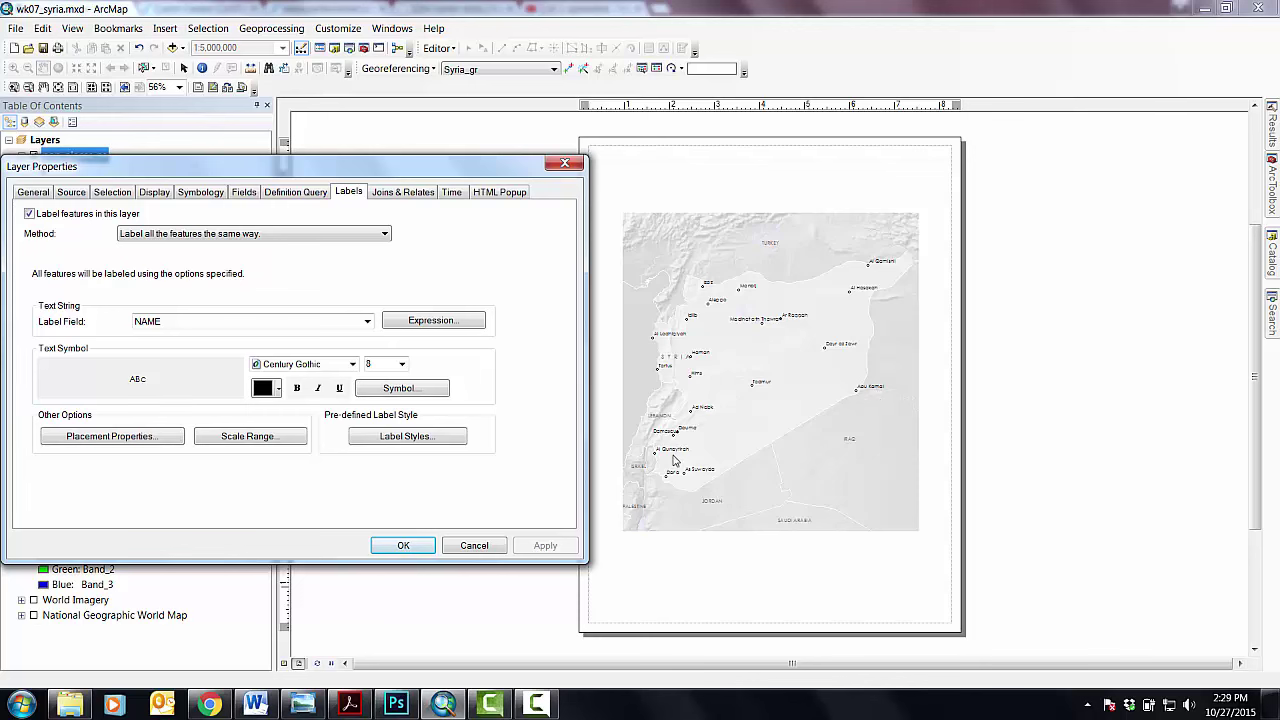
# Accept the layer properties and zoom the layout into the Damascus and Lebanon area.
pyautogui.click(403, 545)
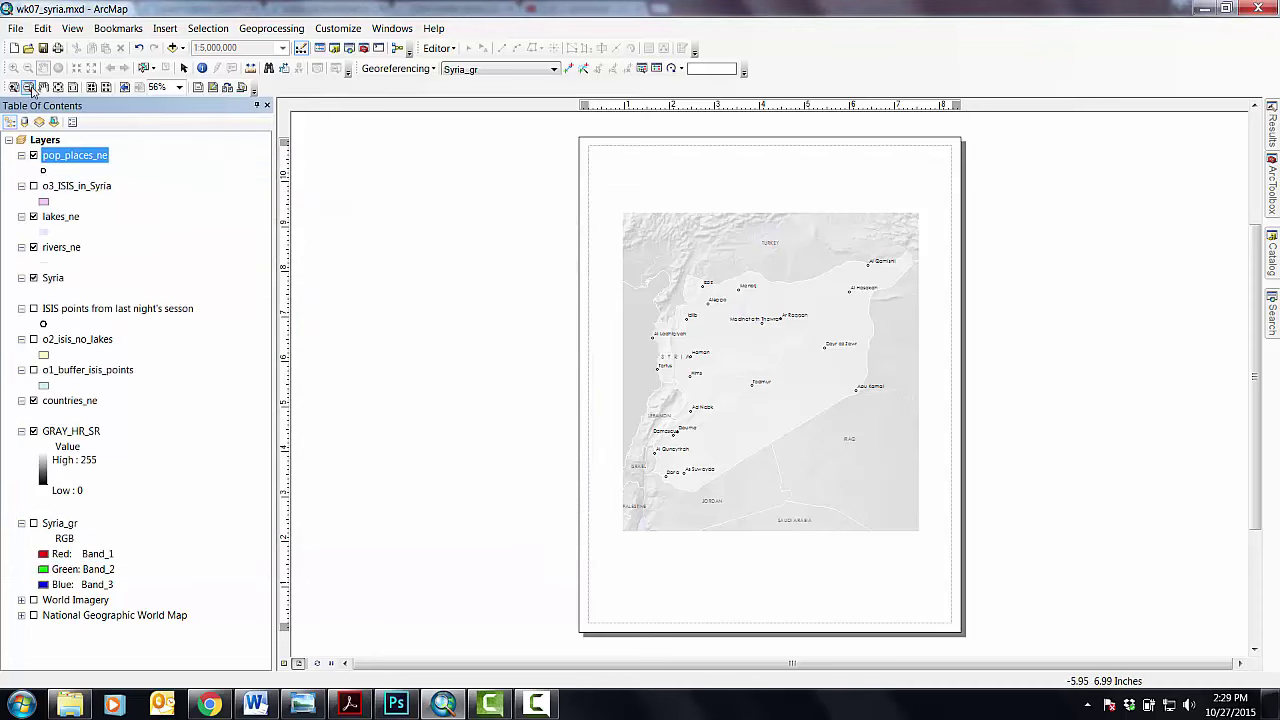
pyautogui.click(14, 88)
pyautogui.moveTo(641, 403); pyautogui.dragTo(779, 482)
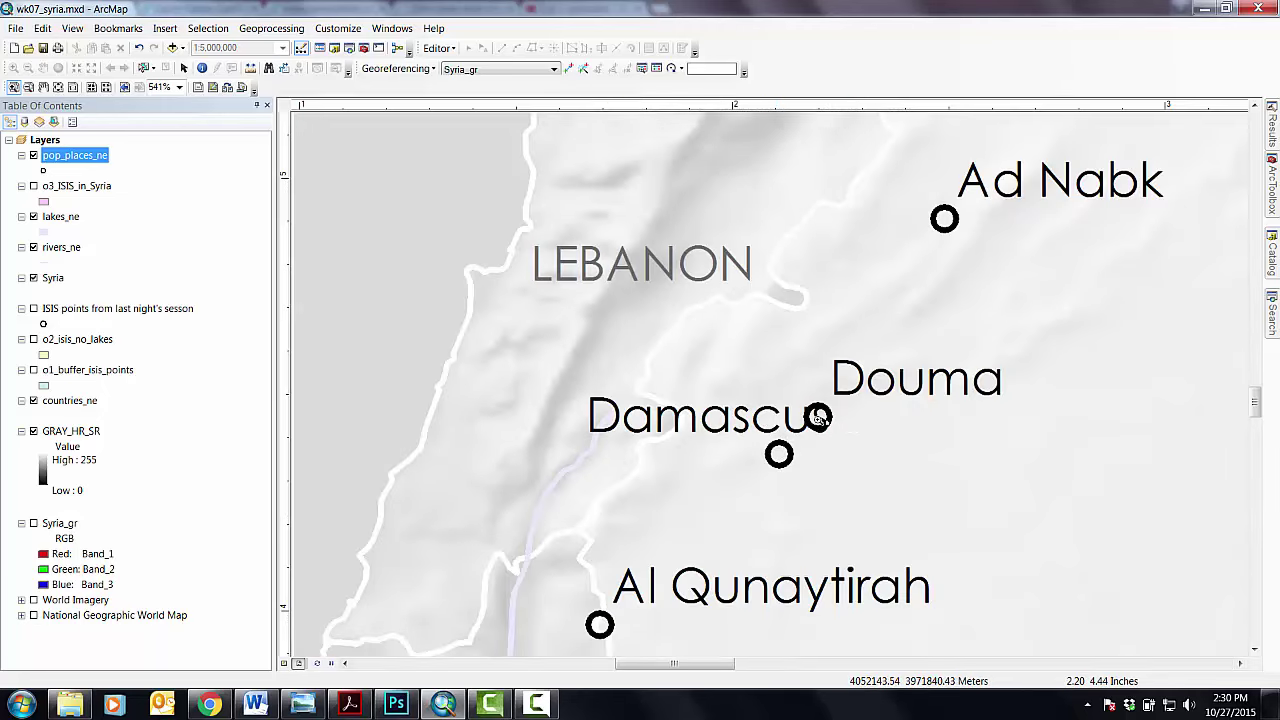